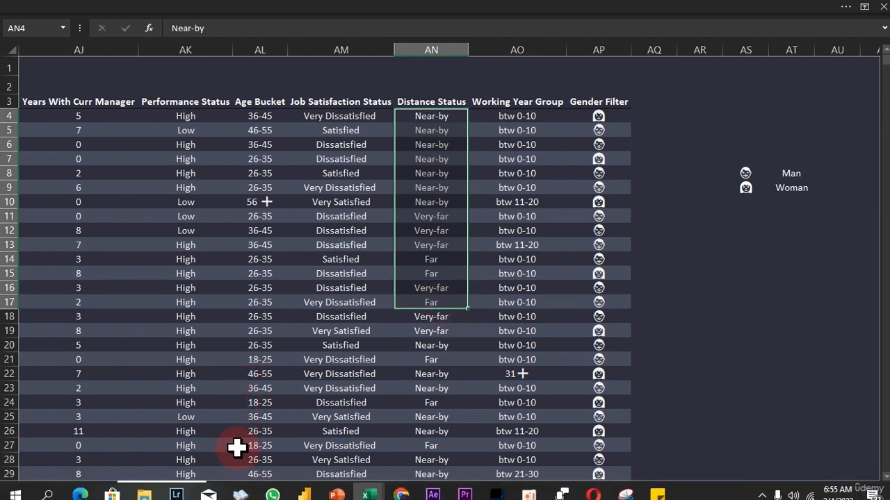
Open the Analysis sheet and try Sales, HR and the woman option in the Department and Gender Filter slicers.
click(230, 490)
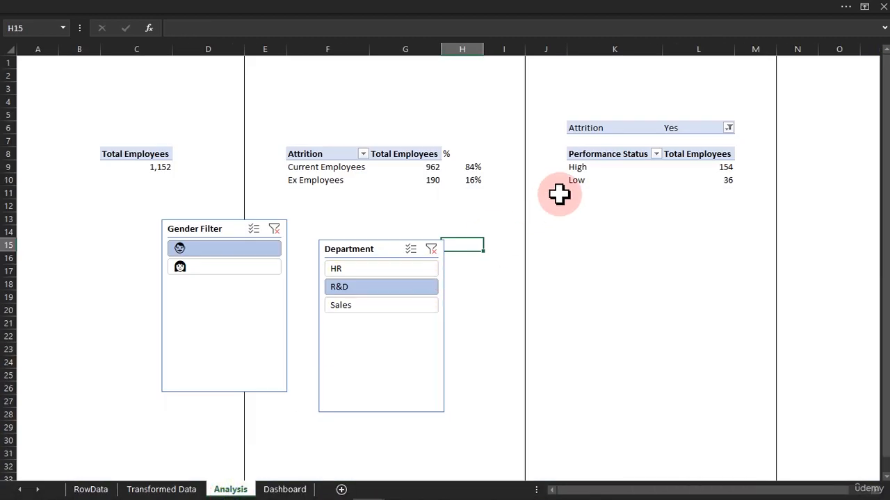
click(368, 306)
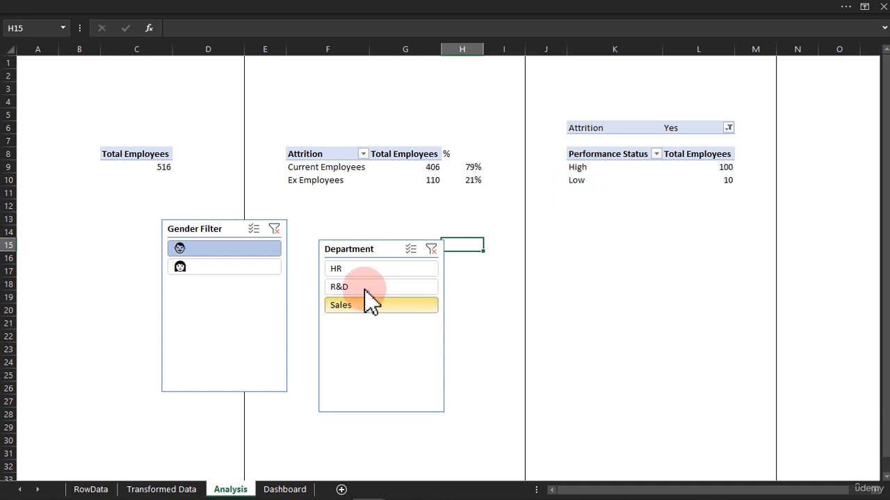
click(369, 270)
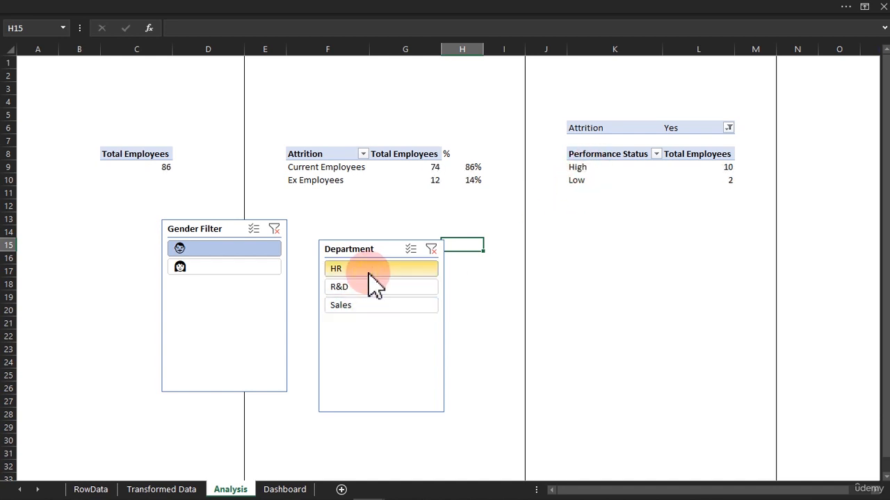
click(240, 267)
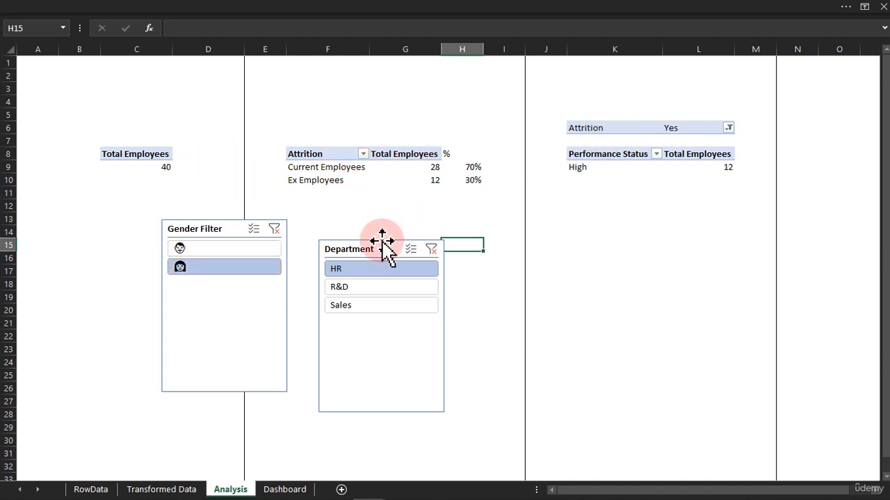
Copy the Attrition / Performance Status pivot table and paste a duplicate starting at cell O6.
click(596, 127)
drag(596, 128, 645, 492)
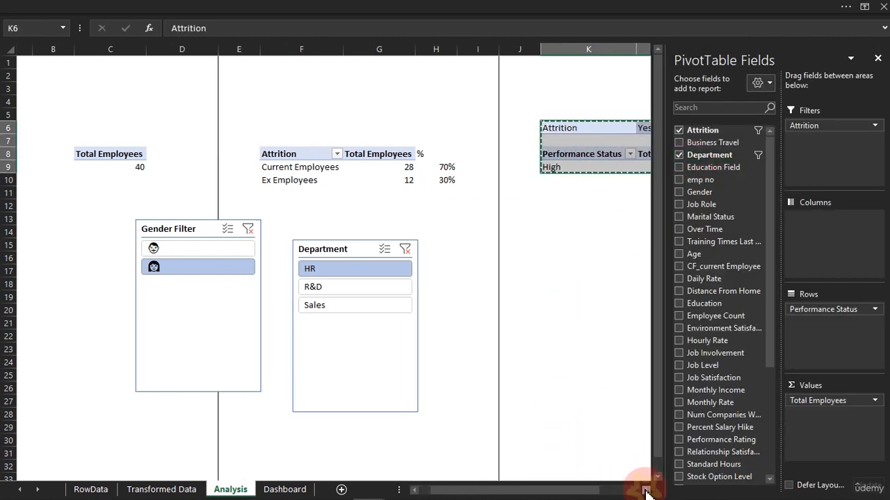
click(646, 490)
click(646, 491)
click(645, 491)
click(646, 491)
click(645, 491)
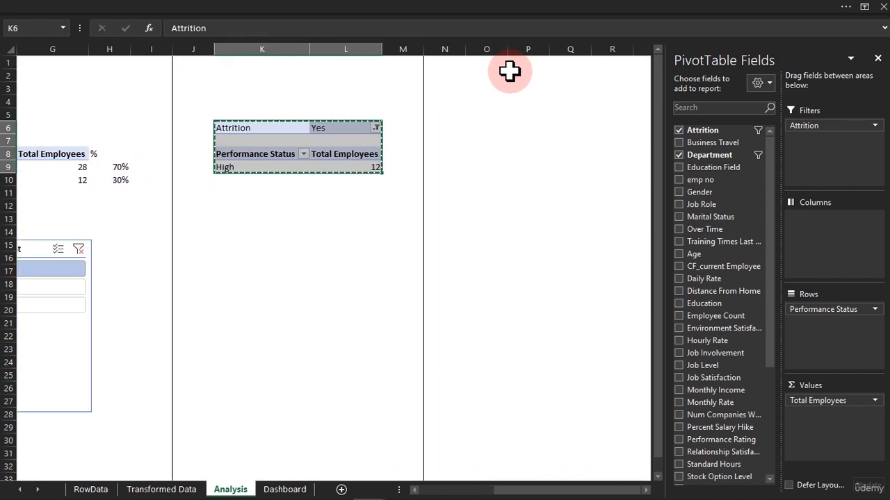
click(478, 128)
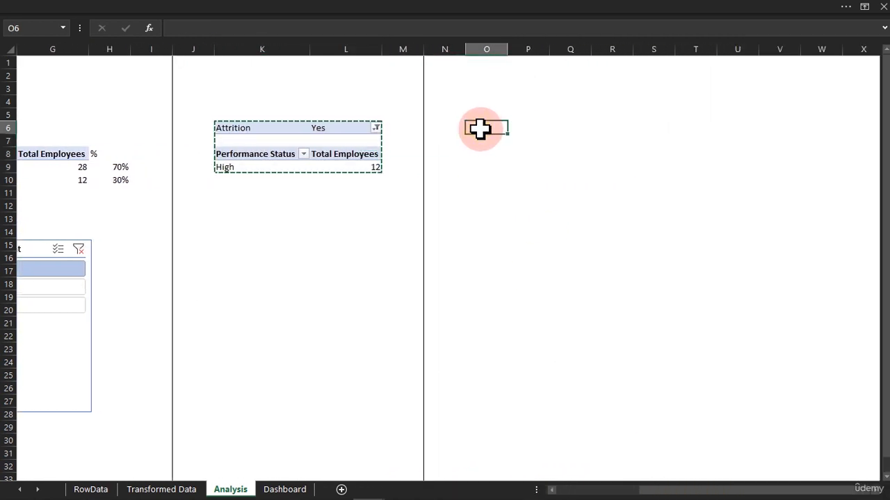
key(ctrl+v)
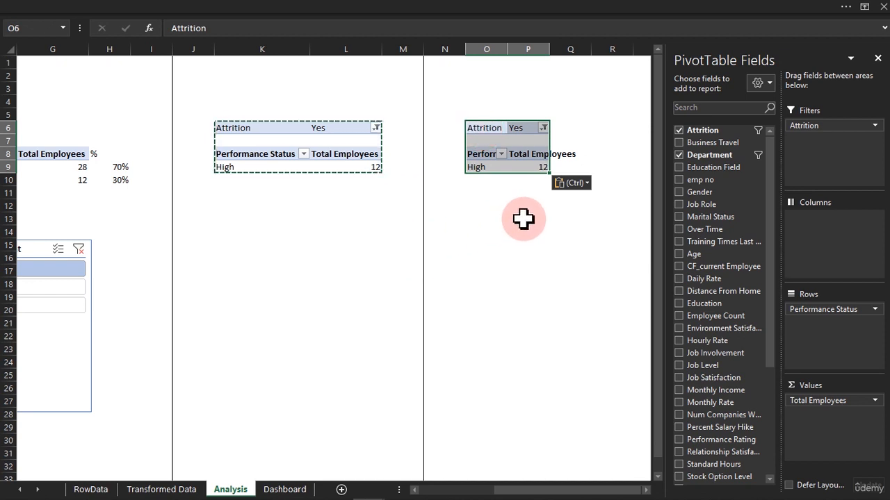
In the duplicated pivot, replace the Performance Status row field with Distance Status.
drag(735, 315, 779, 477)
drag(727, 451, 830, 361)
drag(834, 309, 551, 318)
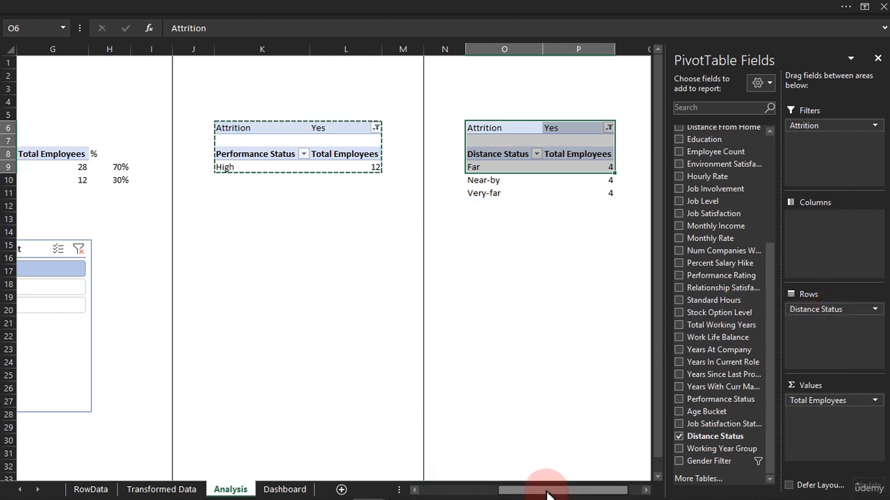
Clear the selections in both the Department and Gender Filter slicers.
drag(547, 495, 464, 490)
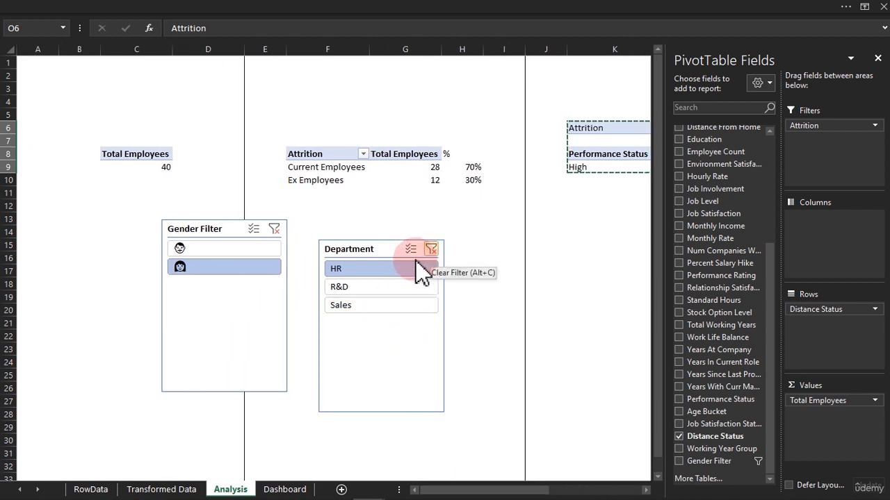
click(402, 291)
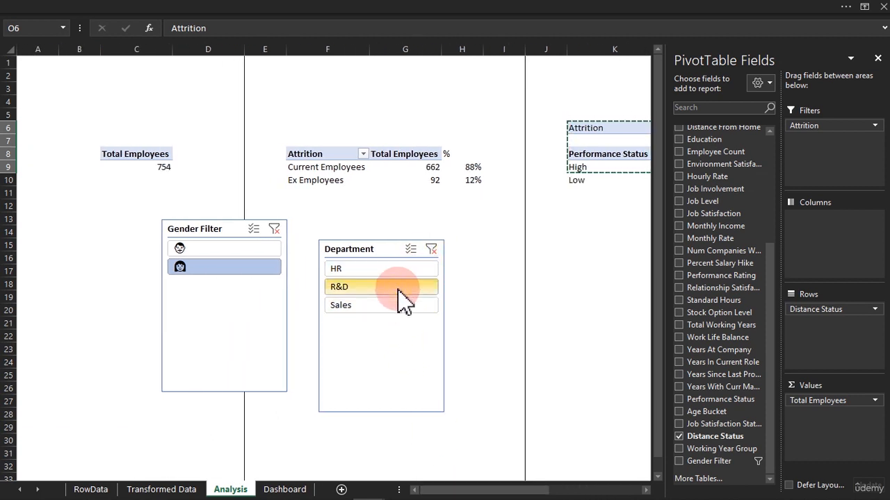
click(431, 249)
click(273, 229)
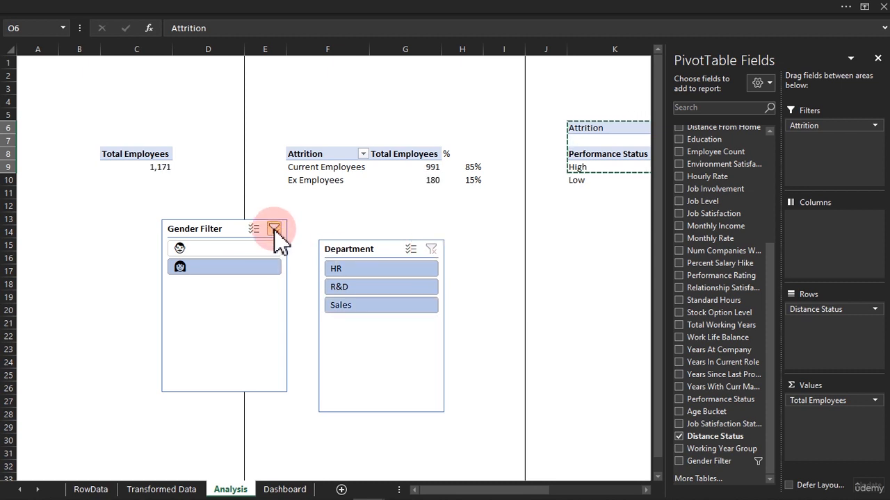
Enter a period in cell O17 below the Distance Status pivot.
drag(536, 491, 640, 490)
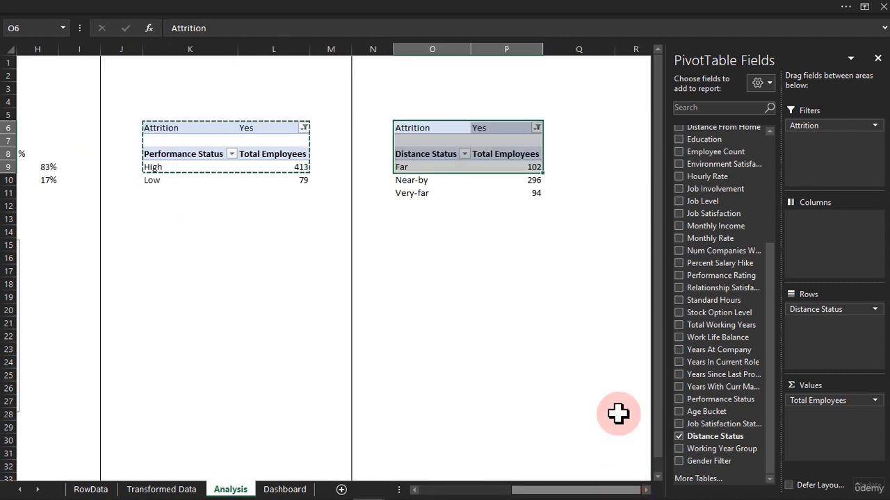
click(482, 203)
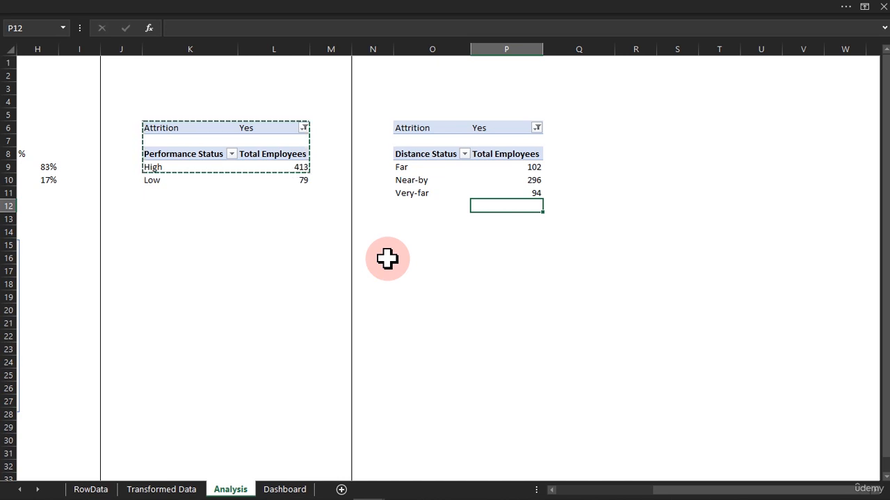
click(372, 169)
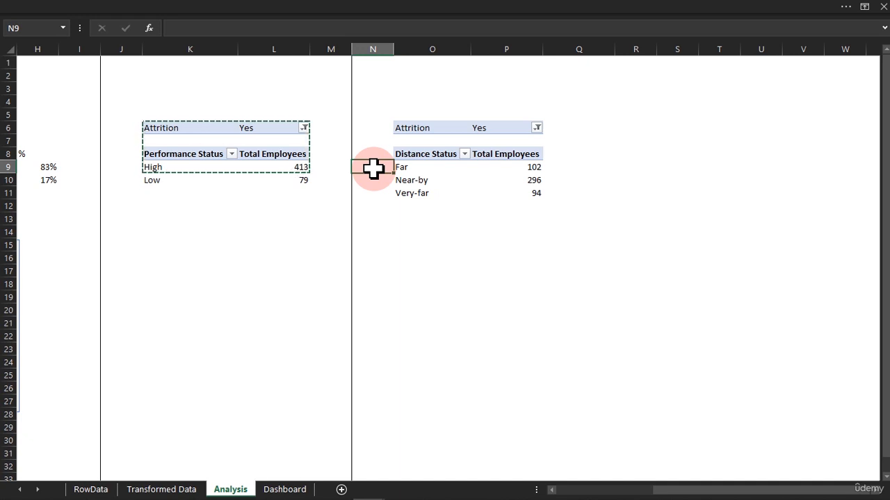
click(412, 270)
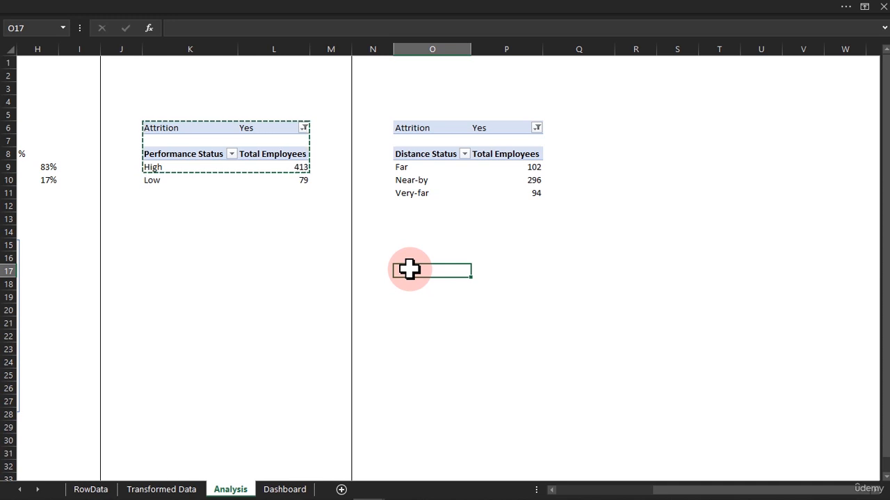
text(.)
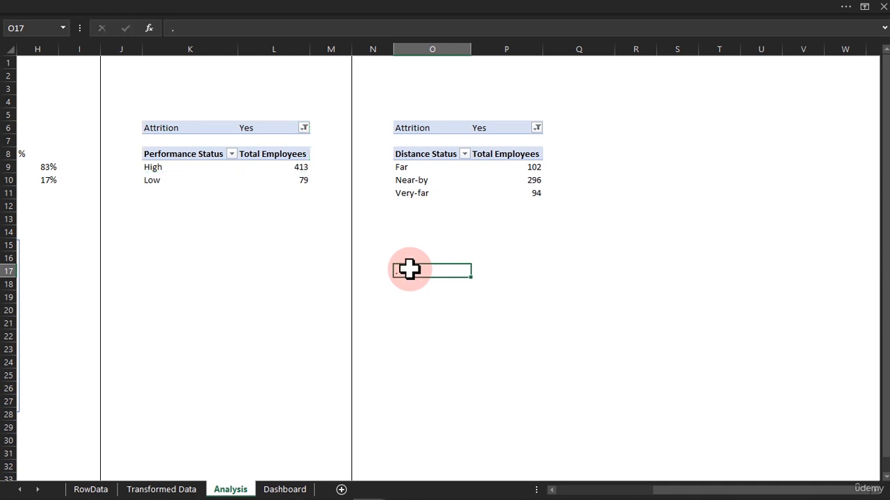
key(Return)
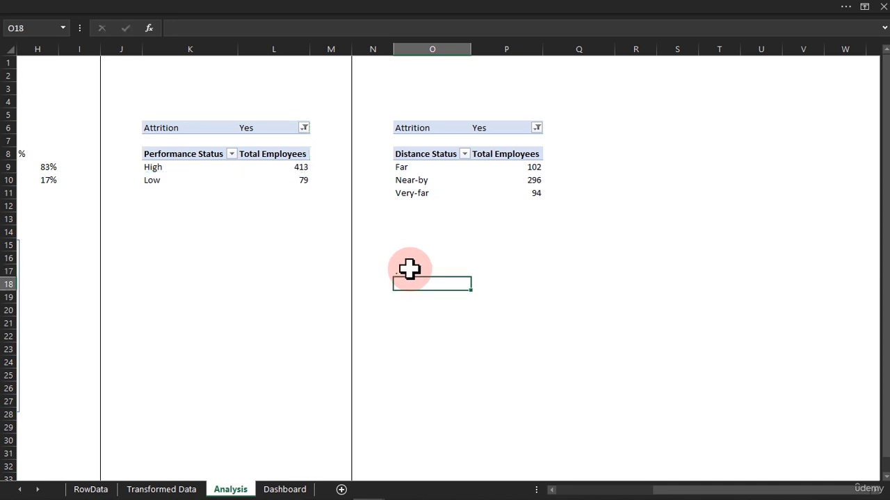
click(424, 180)
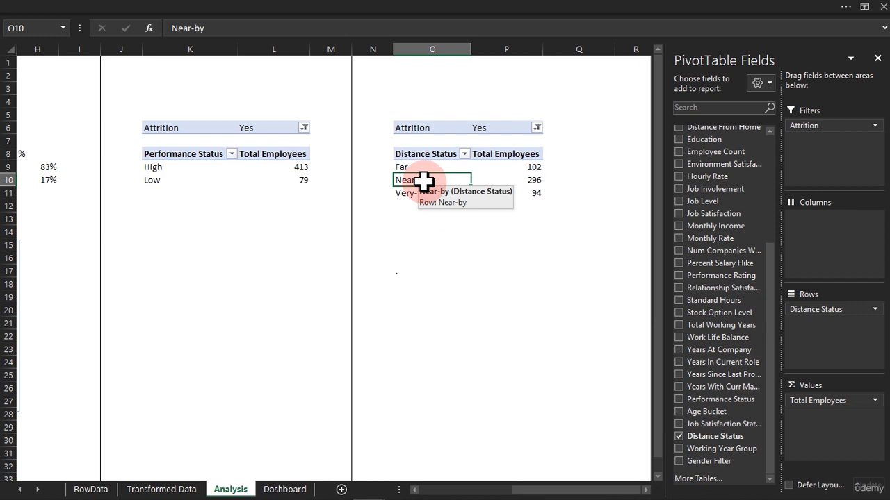
right_click(426, 182)
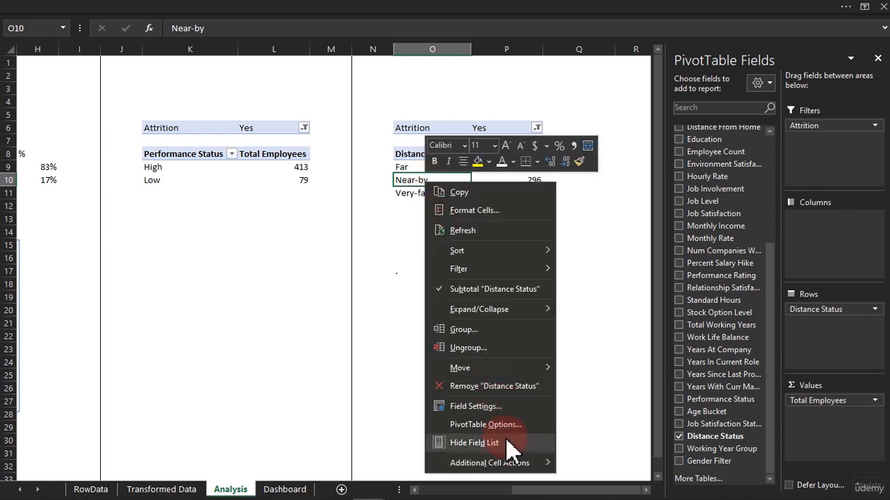
click(501, 426)
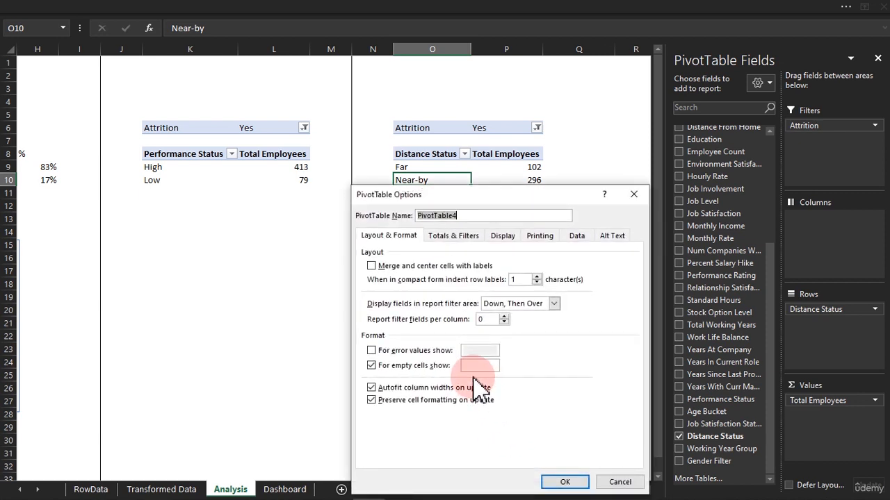
click(502, 237)
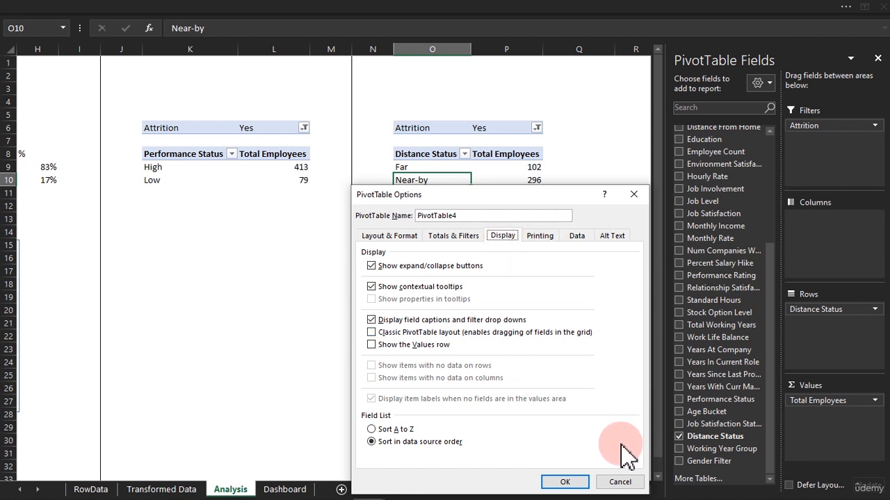
click(619, 483)
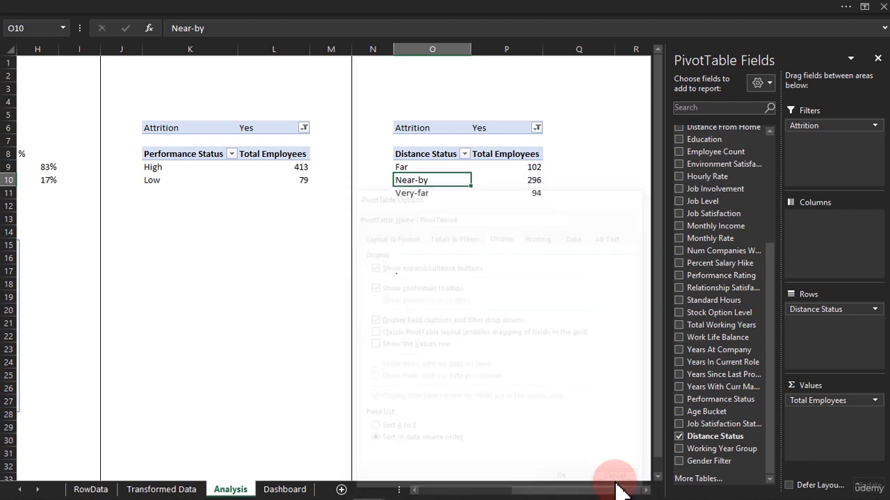
Turn on Show items with no data in the Distance Status field's layout settings.
right_click(447, 180)
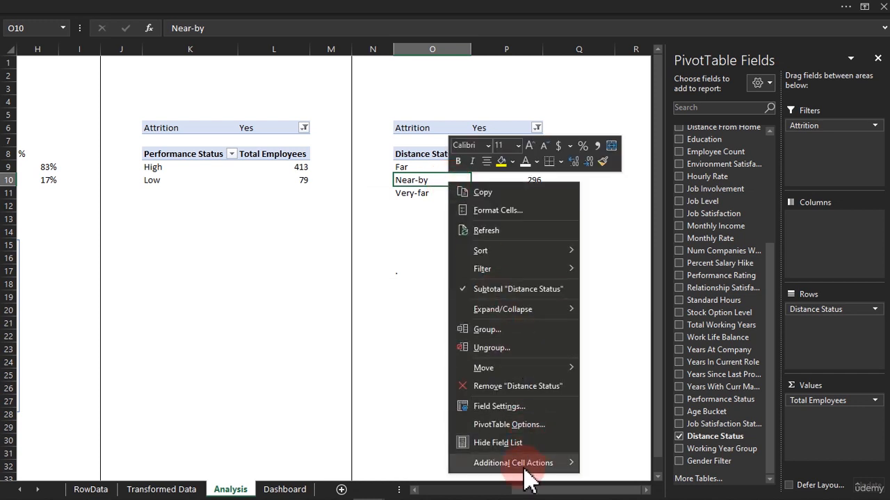
click(512, 409)
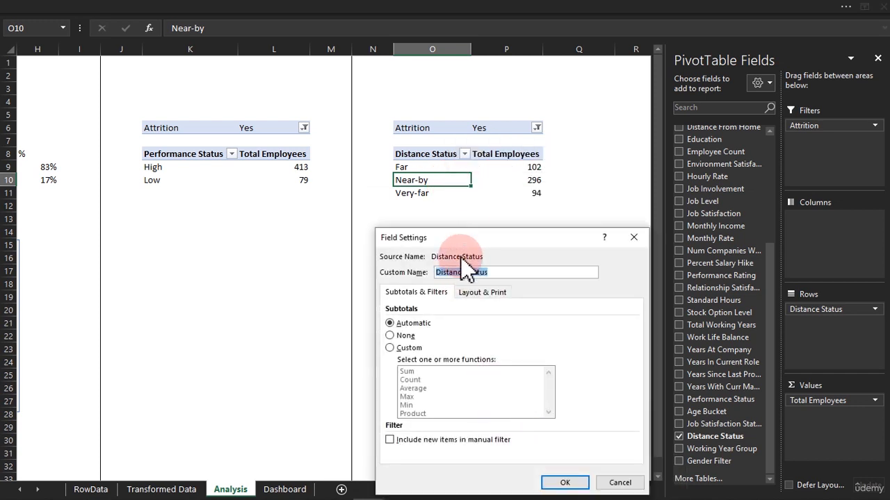
click(478, 299)
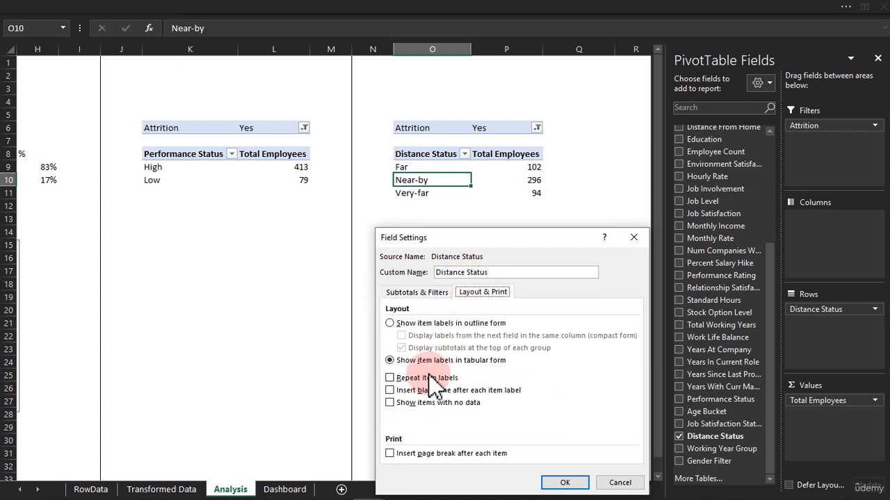
click(392, 406)
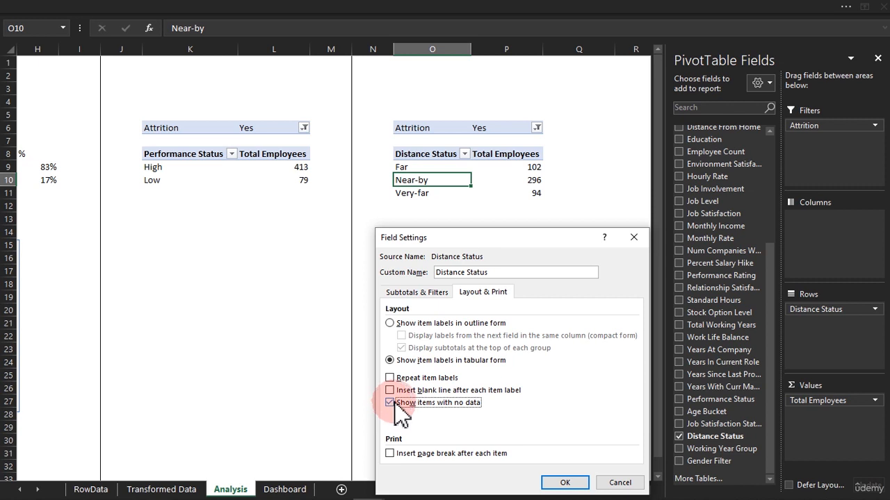
click(574, 483)
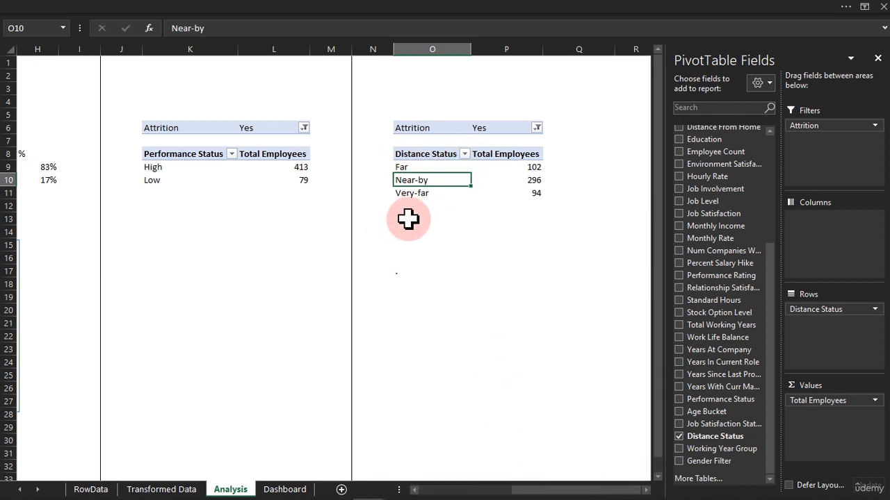
In N9 beside the Distance Status pivot, enter the formula =IF(P9>1,$O$17,"") using an absolute reference to O17.
click(380, 170)
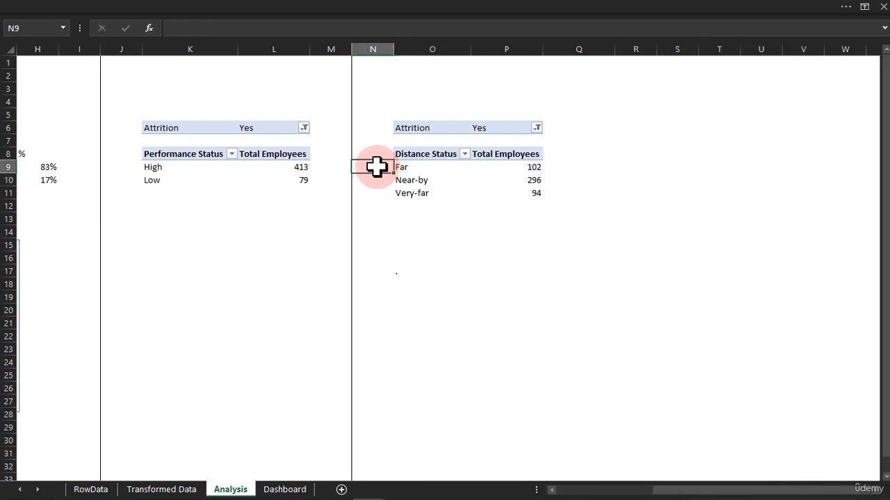
text(=)
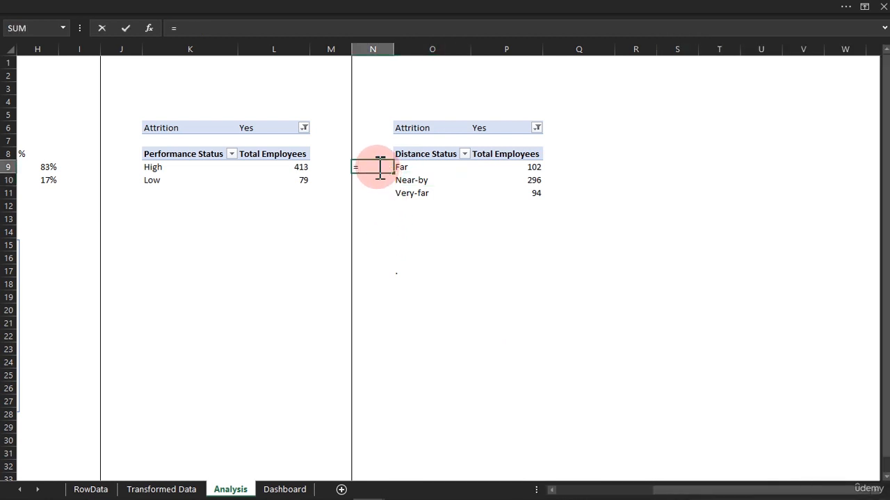
text(if)
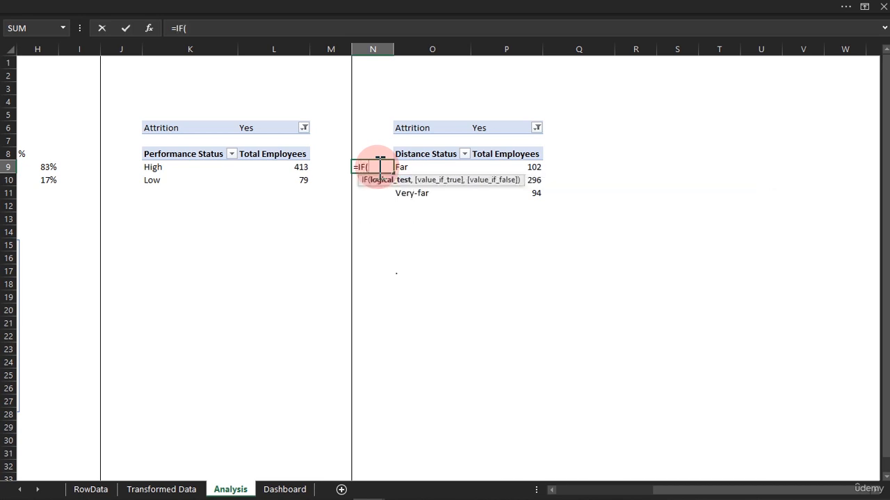
click(515, 167)
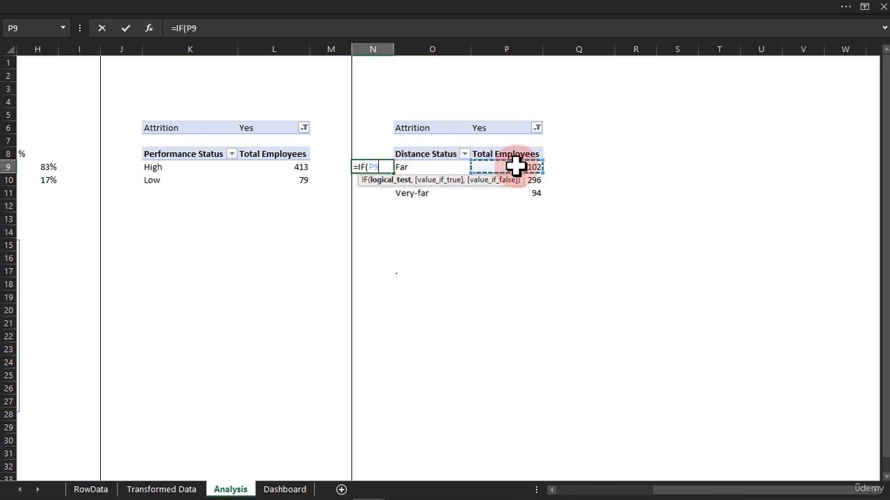
text(>1,)
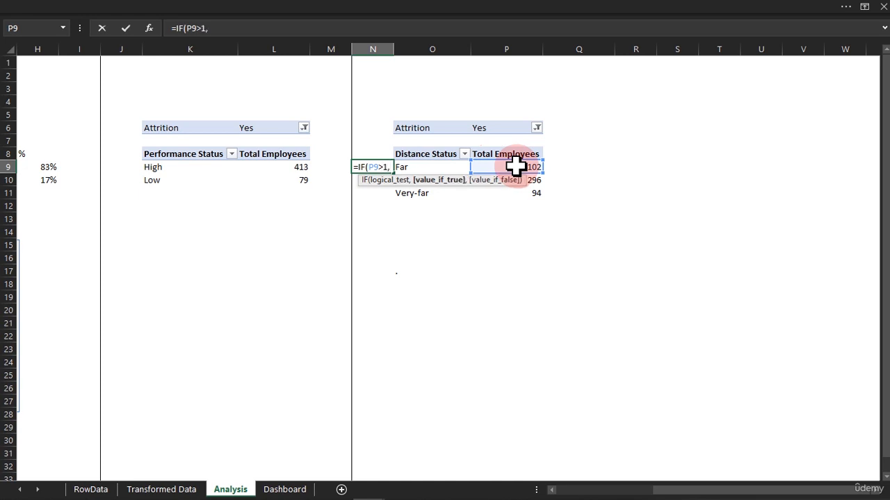
click(395, 271)
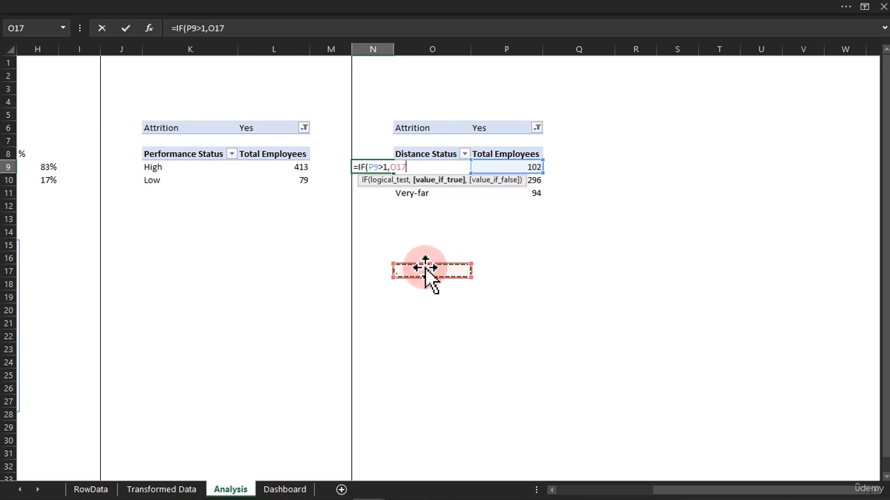
key(F4)
text())
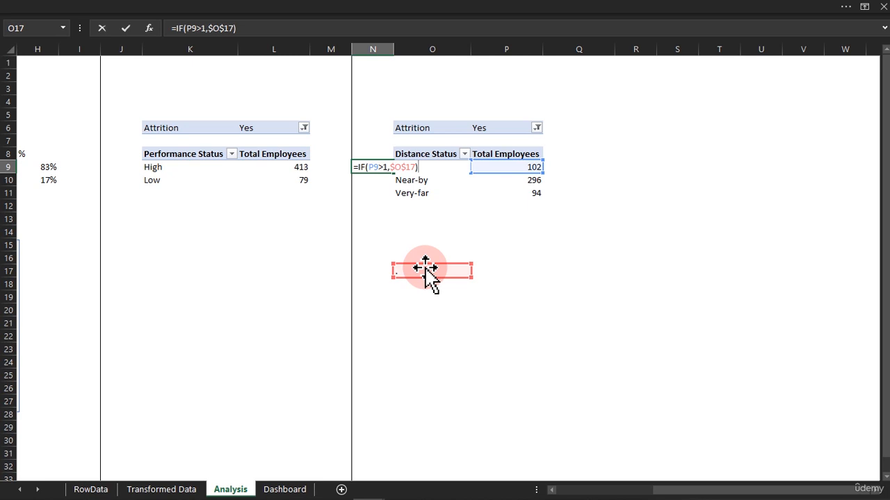
key(BackSpace)
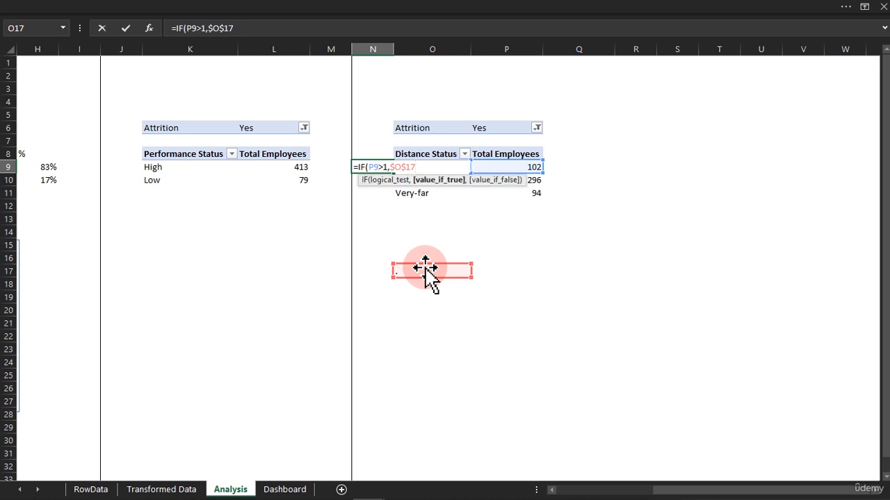
text(,)
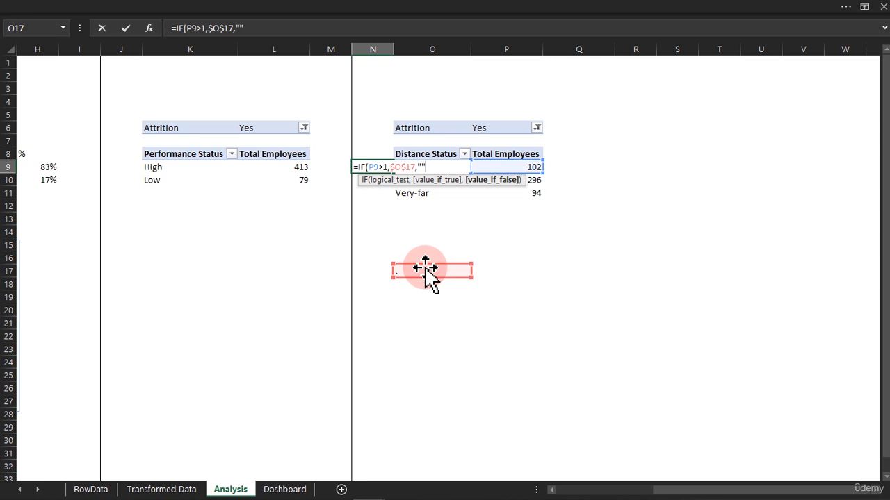
text(""))
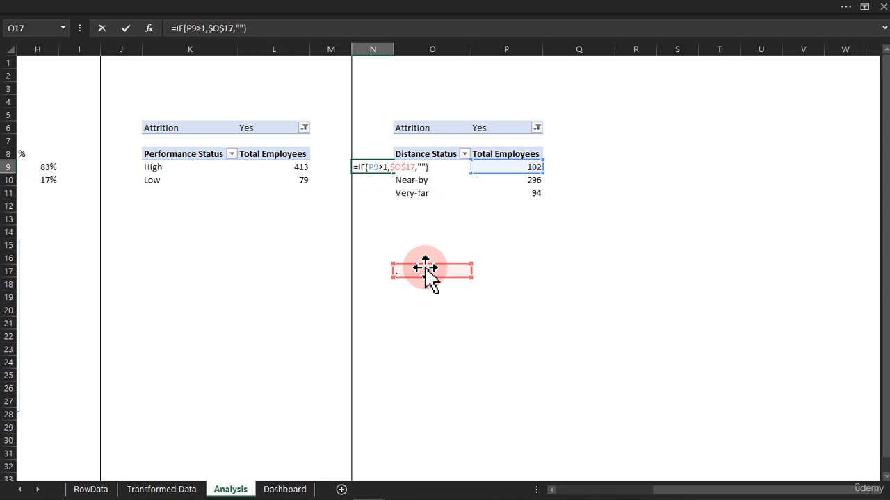
key(Return)
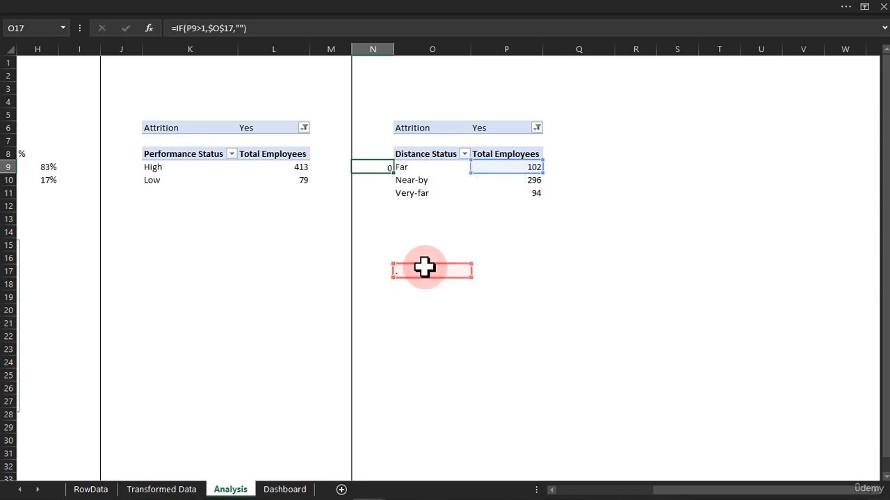
Fill the N9 formula down to N11, then center-align and bold the N9:N11 range.
click(372, 167)
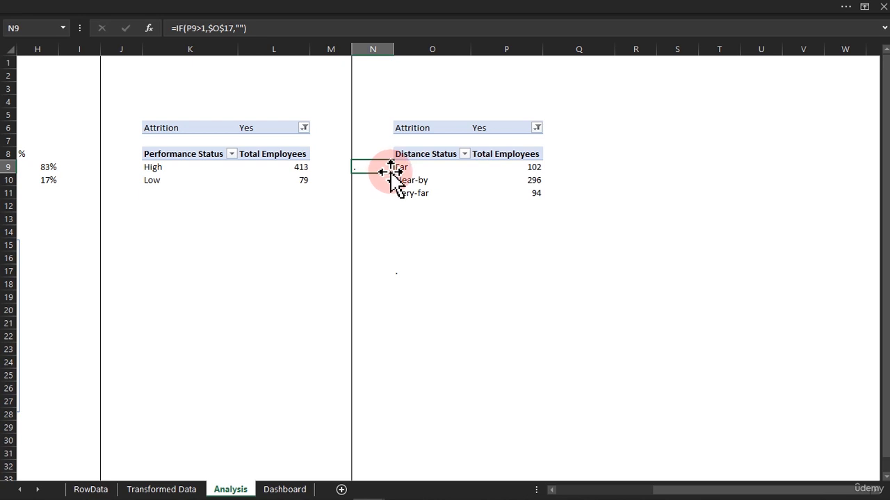
drag(393, 172, 393, 196)
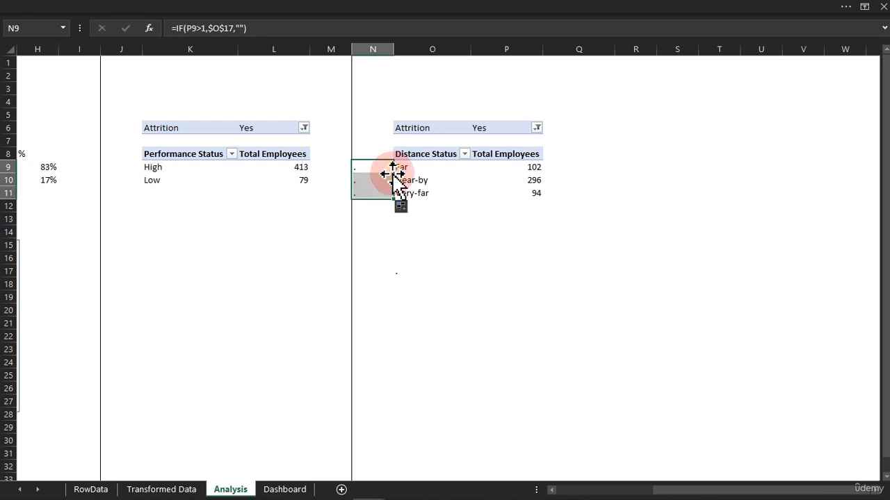
click(288, 10)
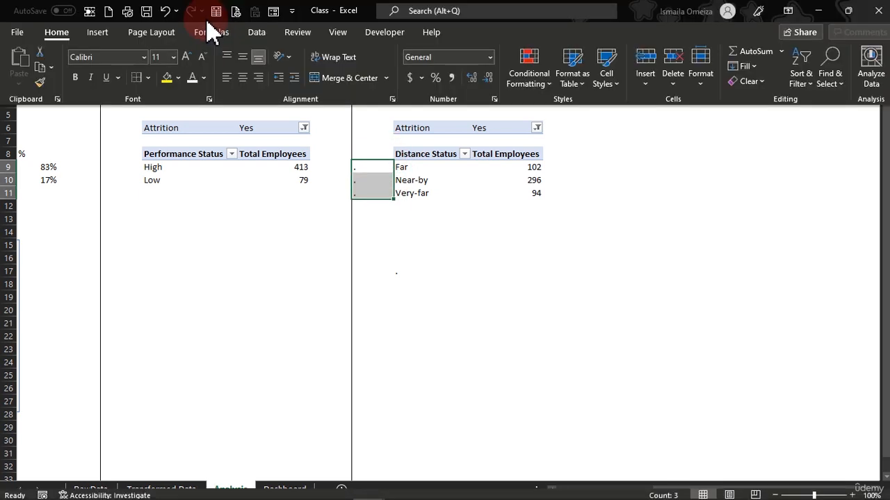
click(244, 77)
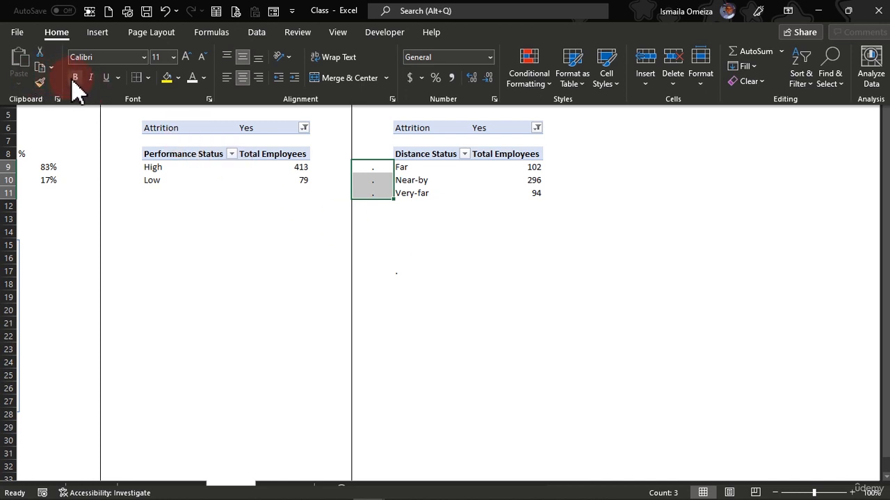
click(73, 77)
key(ctrl+shift+F1)
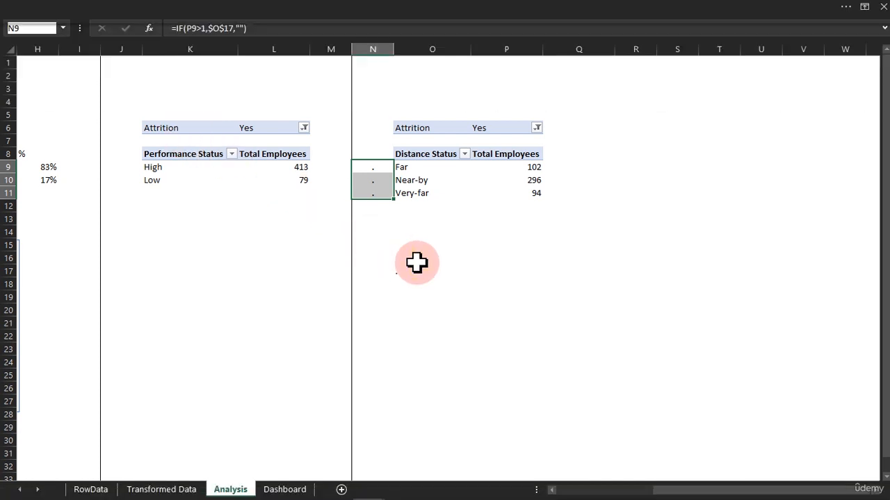
click(417, 261)
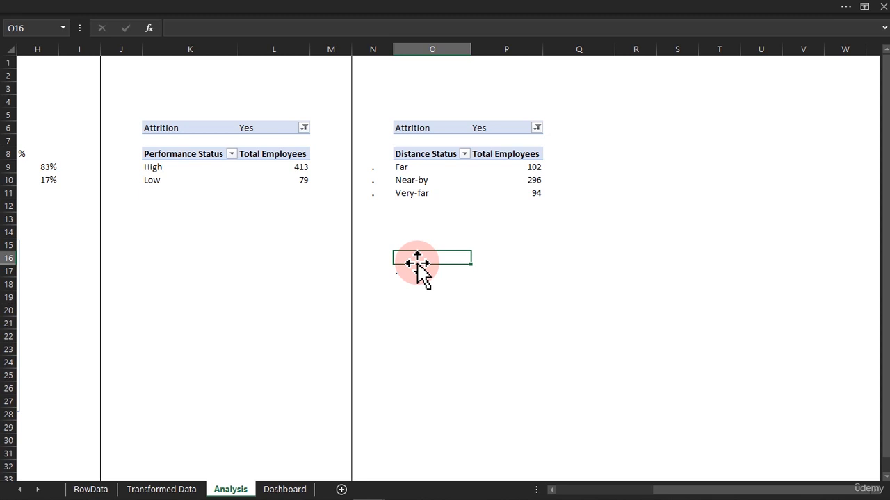
On the Dashboard, duplicate the 'by Work Distance' text box in the pink card and move the copy just below it.
click(272, 490)
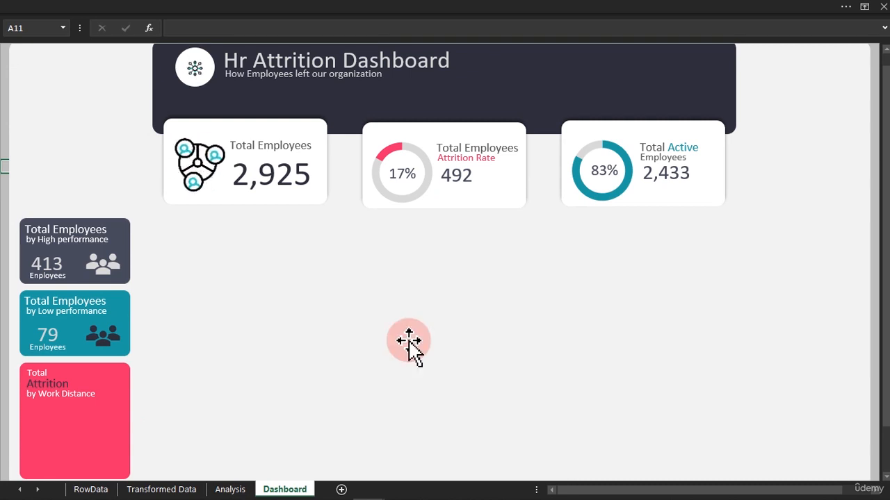
click(232, 489)
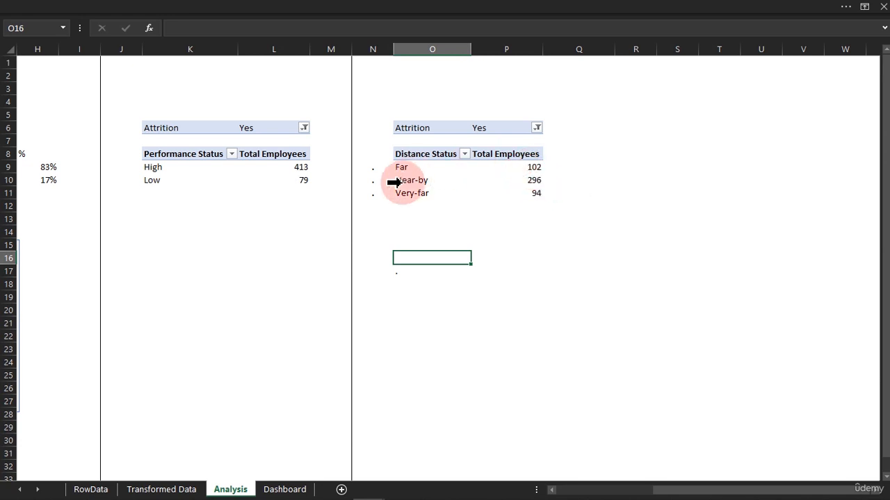
click(273, 490)
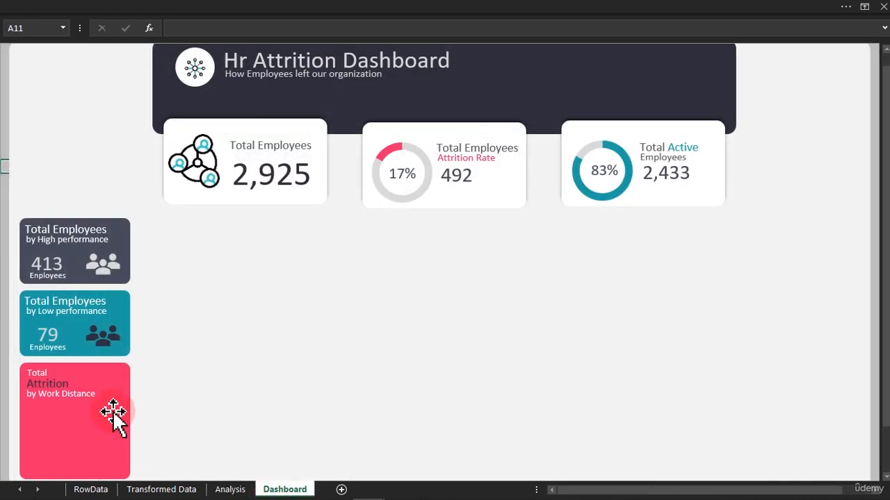
click(80, 394)
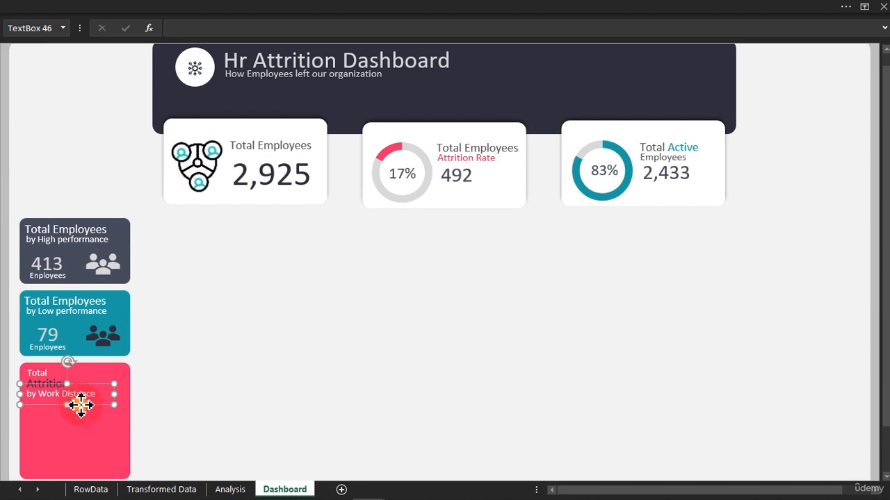
key(ctrl+d)
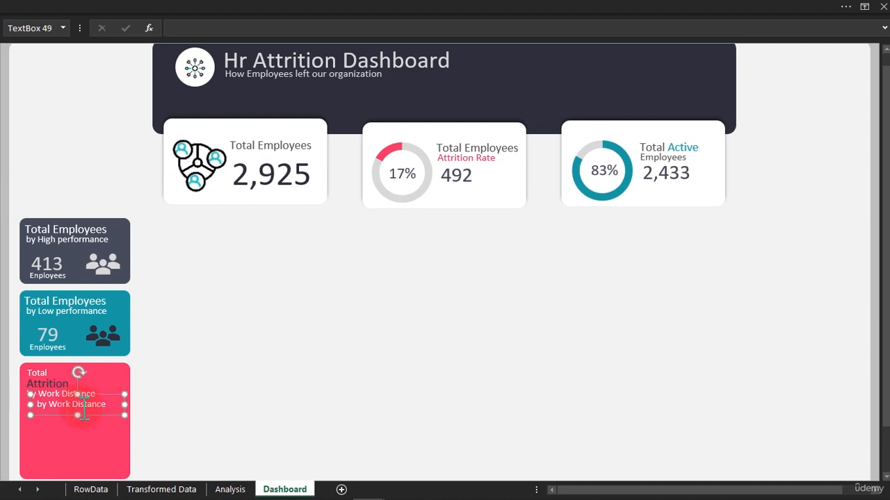
click(82, 421)
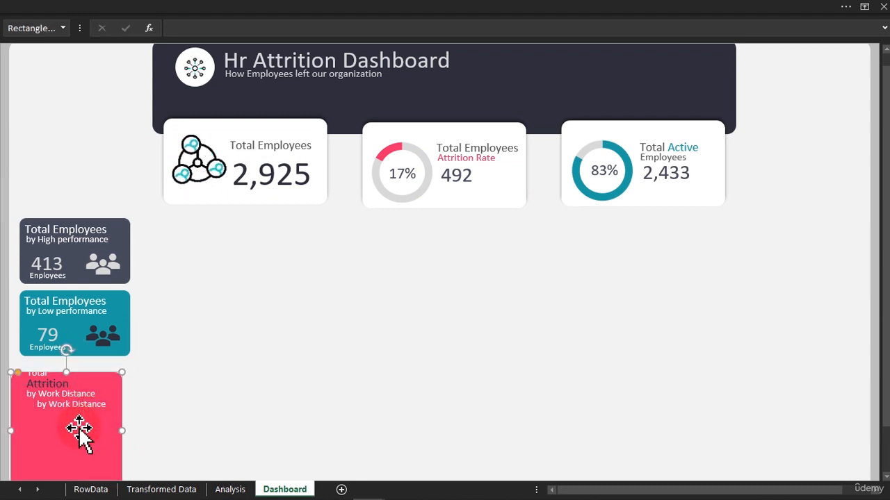
click(82, 410)
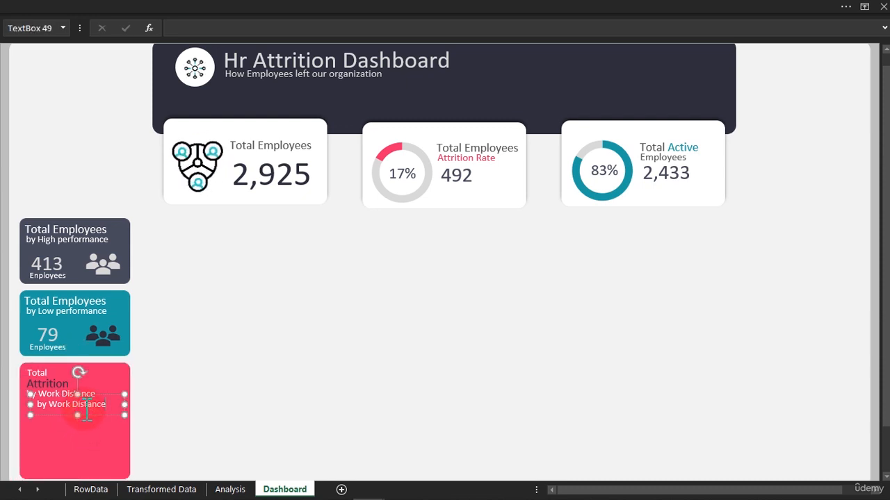
mouse_move(85, 419)
mouse_down()
mouse_move(77, 434)
mouse_move(84, 432)
mouse_up()
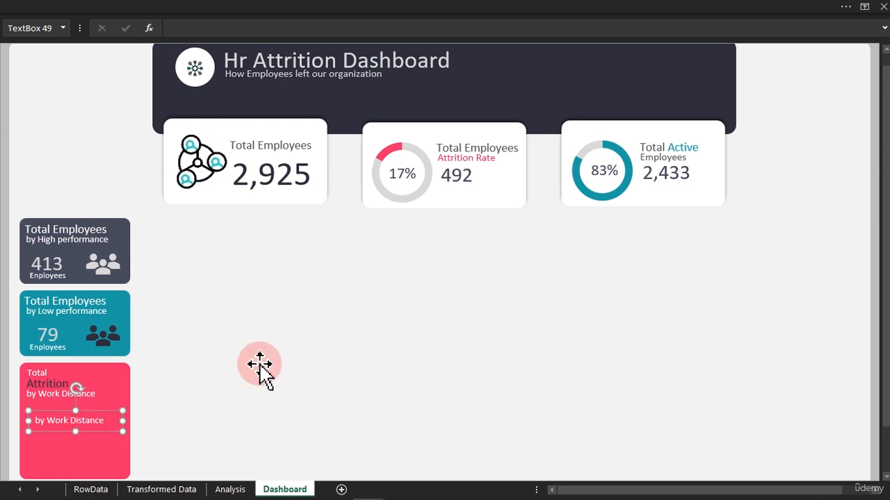
Link the copied text box to the Far label cell with the formula =Analysis!O9.
click(187, 29)
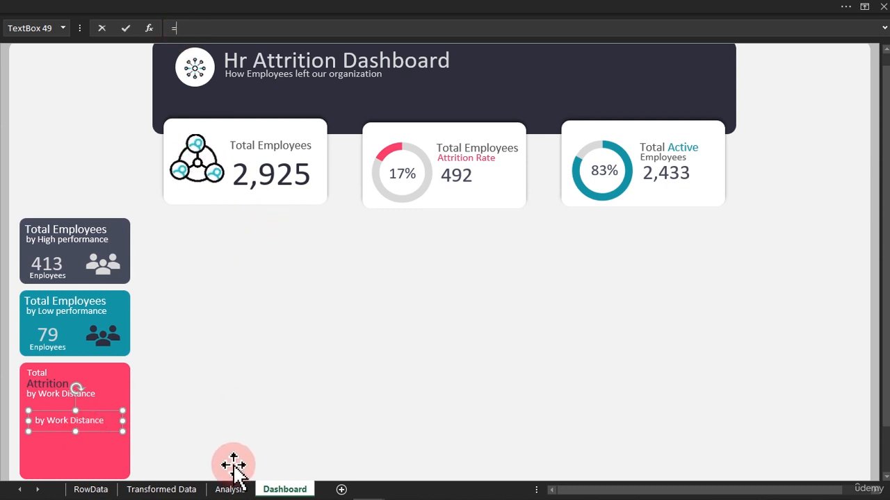
click(230, 489)
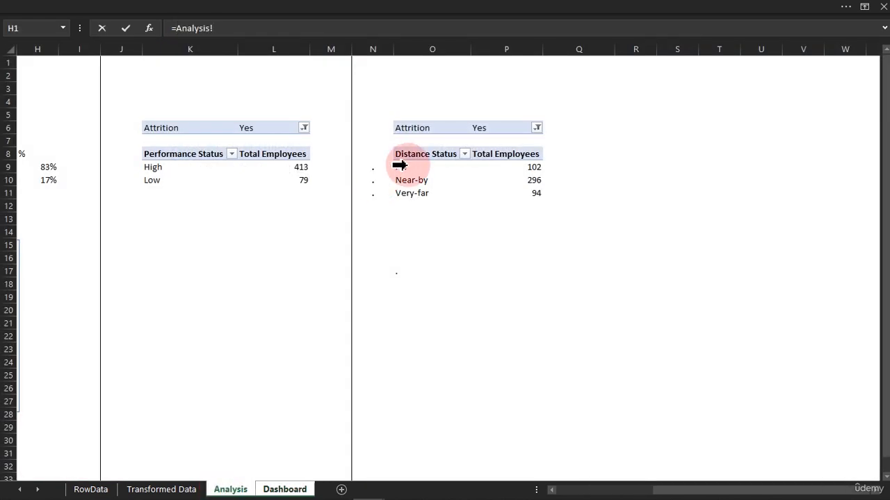
click(405, 168)
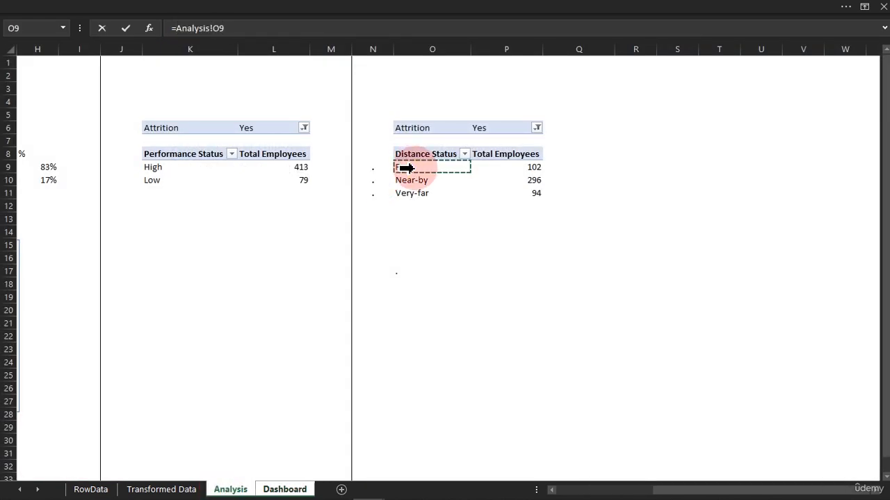
key(Return)
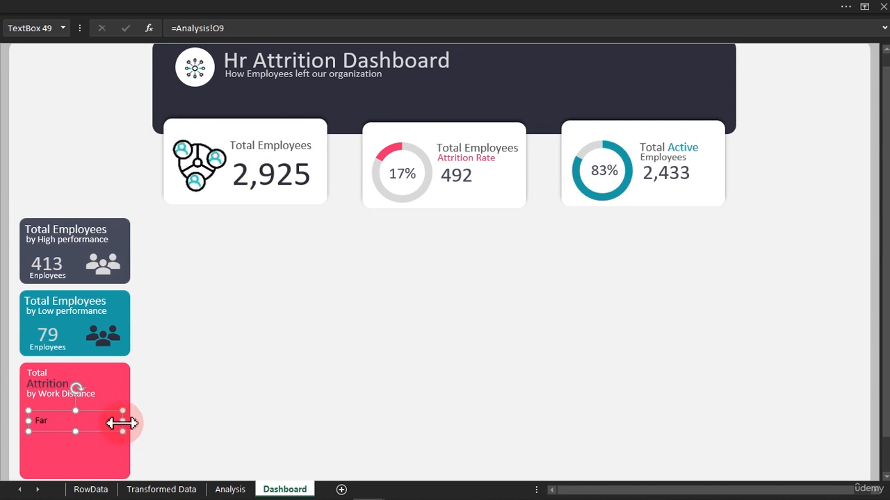
Narrow the linked text box and make two more copies stacked beneath it in the card.
drag(123, 421, 68, 451)
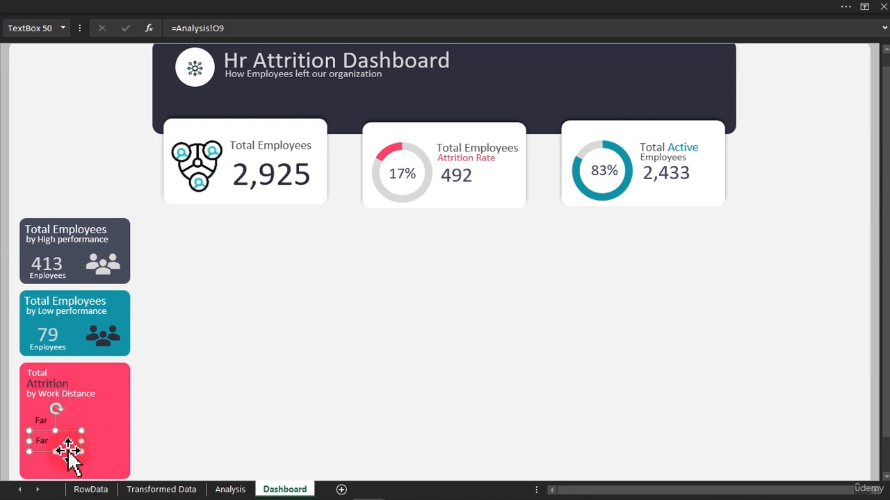
key(ctrl+d)
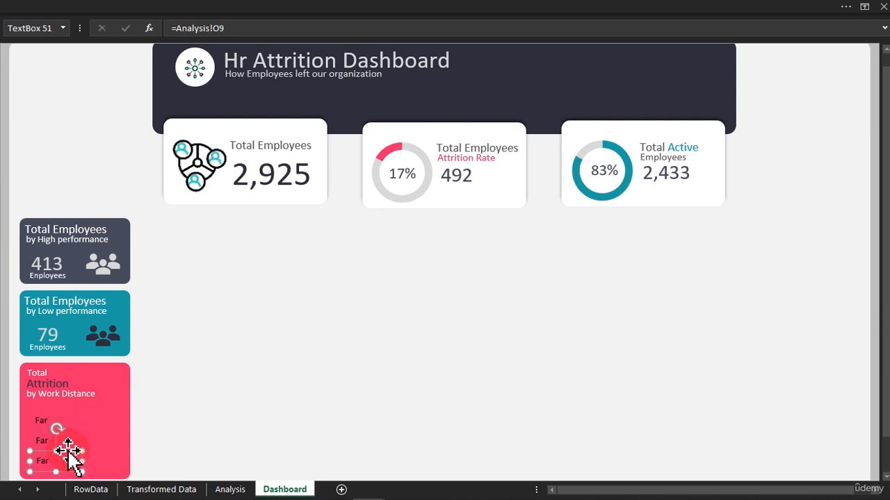
Relink the middle text box to =Analysis!O10 and the bottom text box to =Analysis!O11.
click(44, 445)
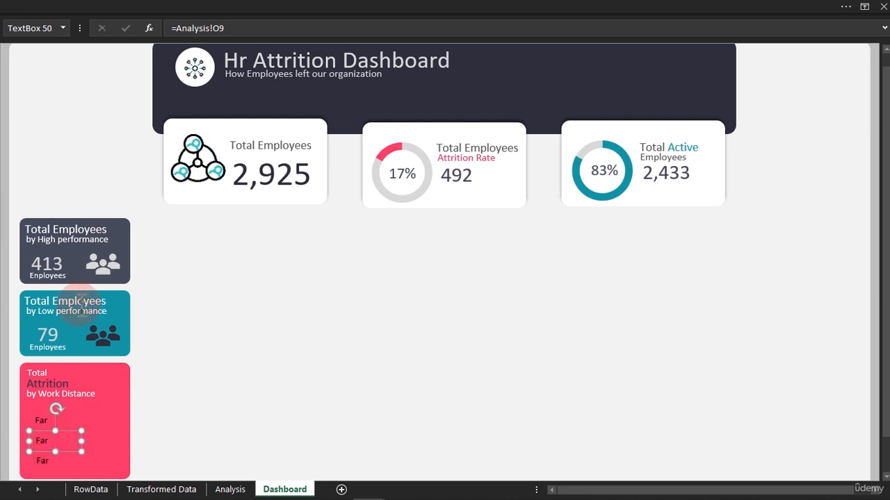
click(253, 27)
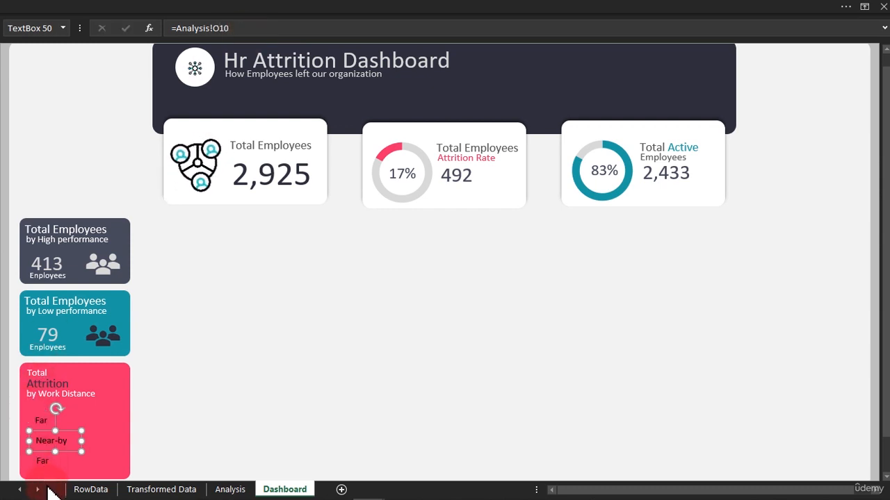
click(45, 464)
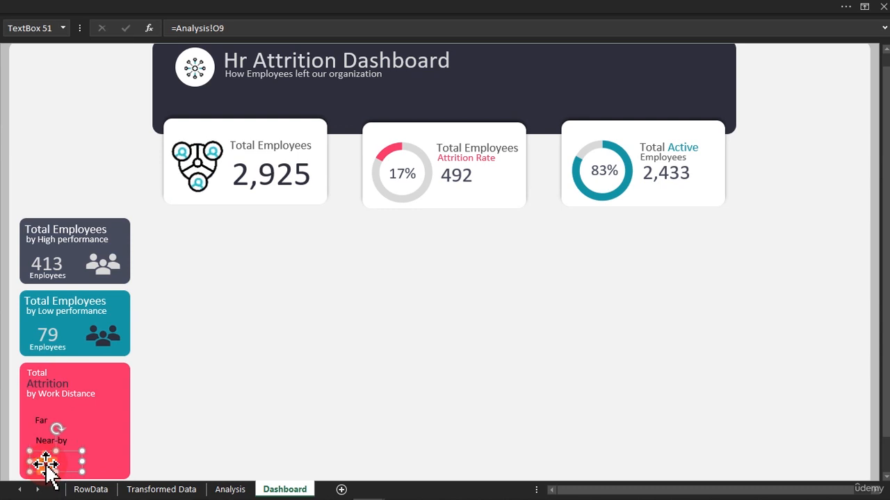
click(237, 27)
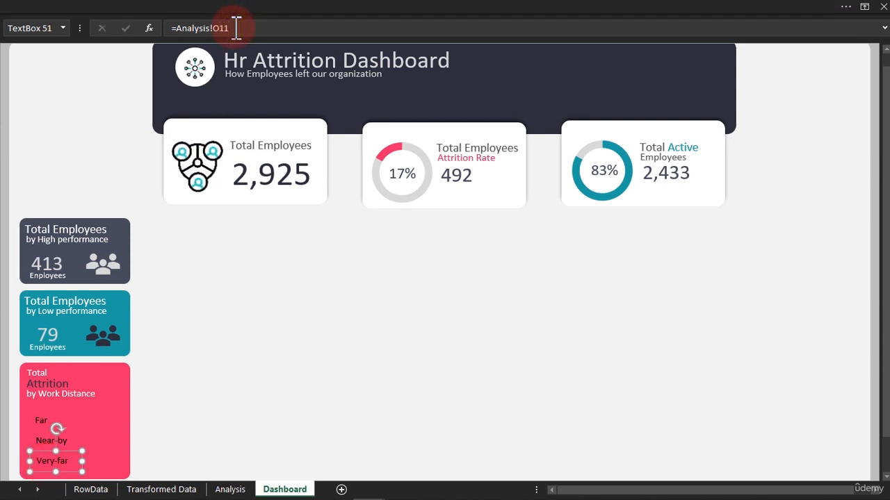
Duplicate the three distance label text boxes and place the copies as a second column beside them in the pink card.
ctrl+click(48, 442)
ctrl+click(43, 422)
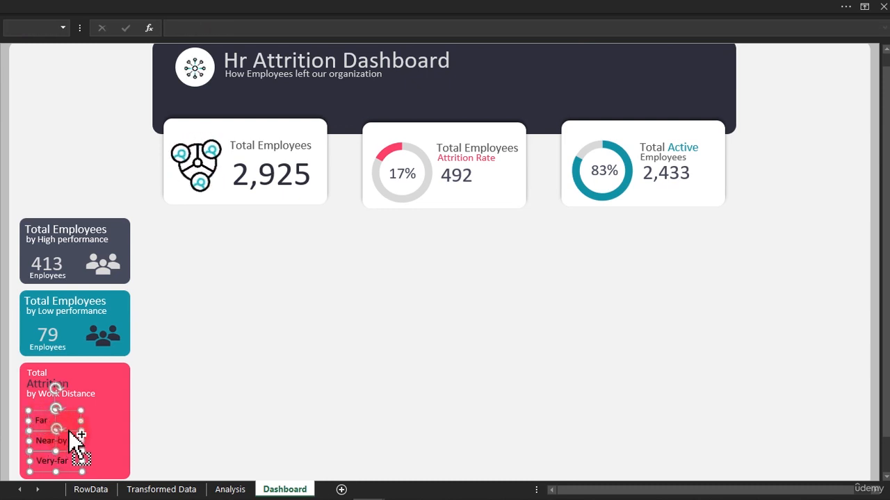
drag(70, 432, 116, 432)
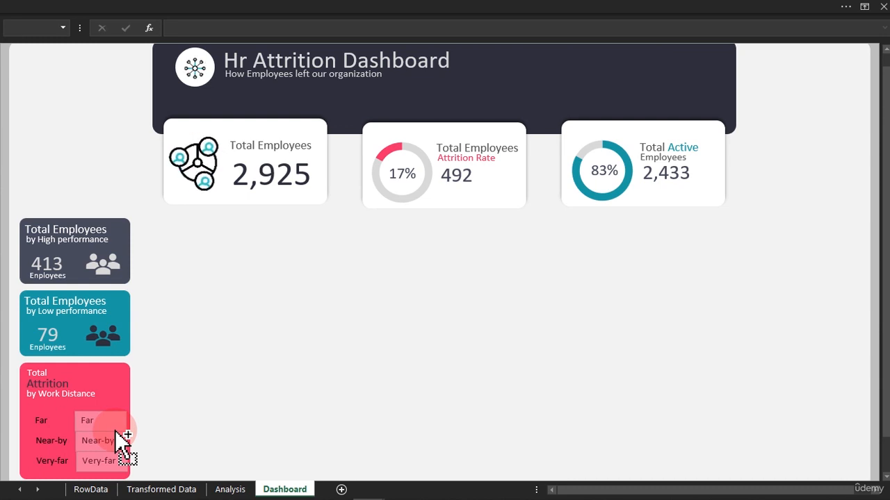
drag(116, 432, 116, 433)
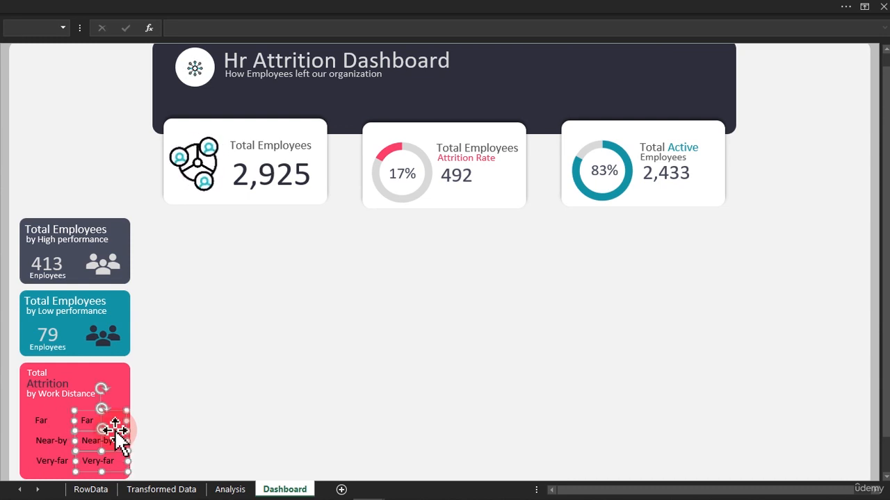
click(149, 412)
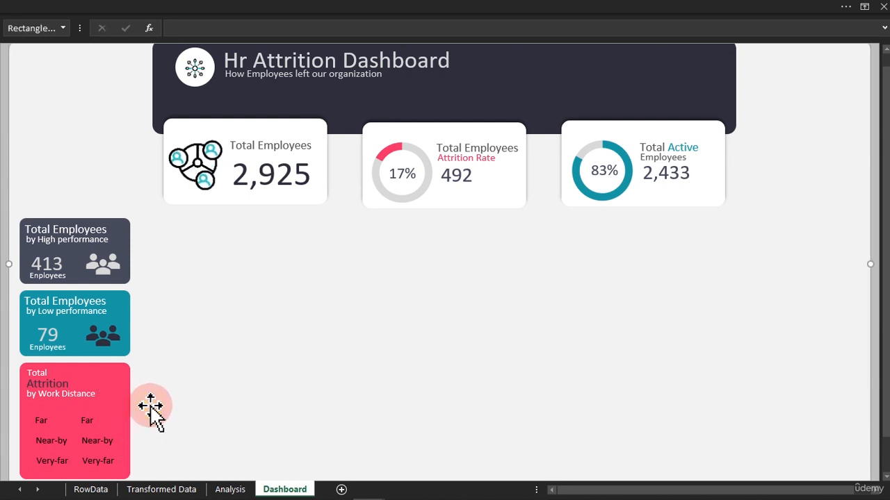
Relink the copied text boxes to =Analysis!P9, =Analysis!P10 and =Analysis!P11 from top to bottom.
click(95, 420)
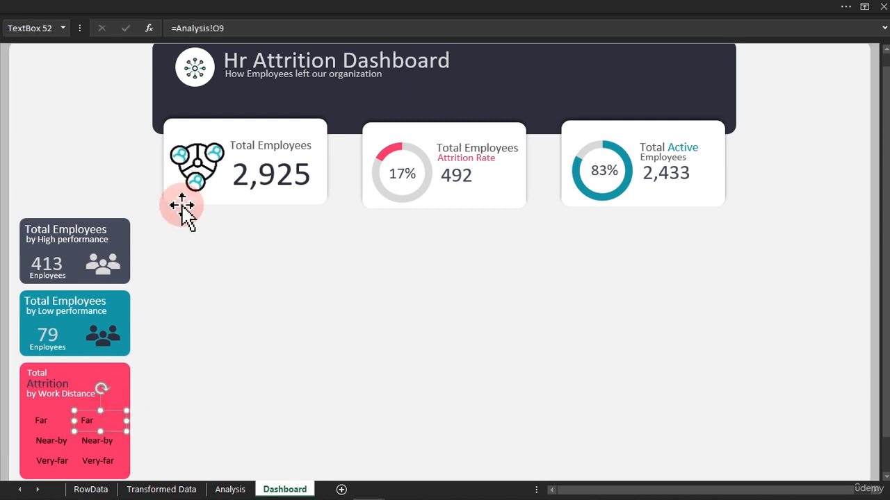
click(221, 28)
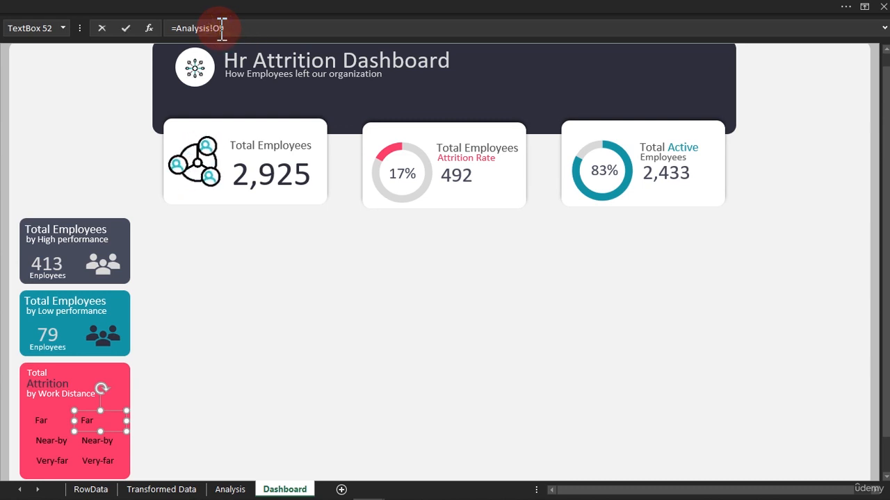
text(P)
key(Return)
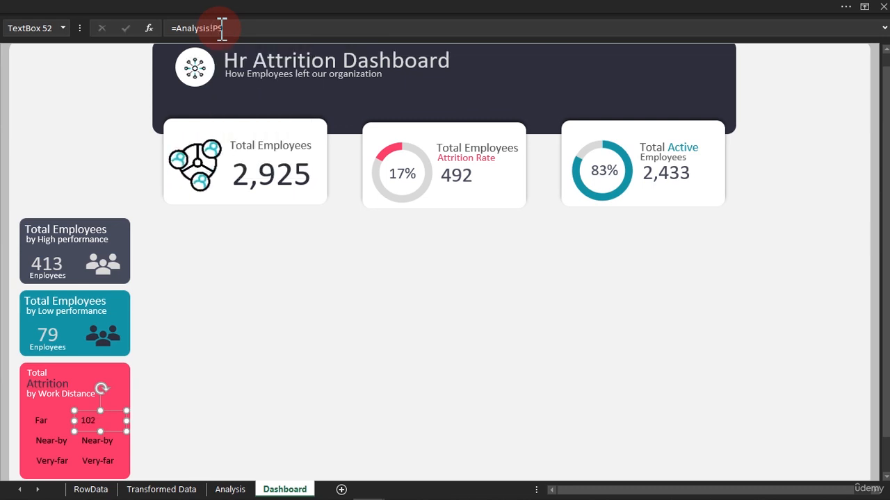
click(97, 442)
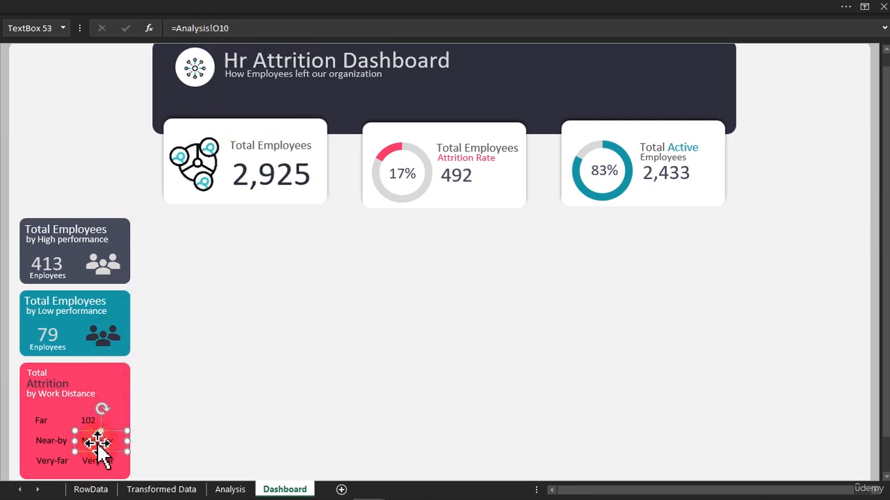
click(221, 28)
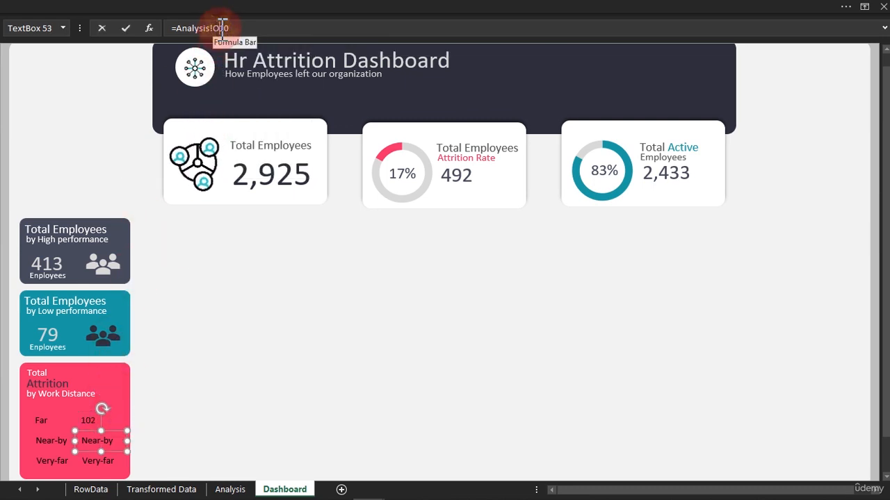
key(BackSpace)
text(P)
key(Return)
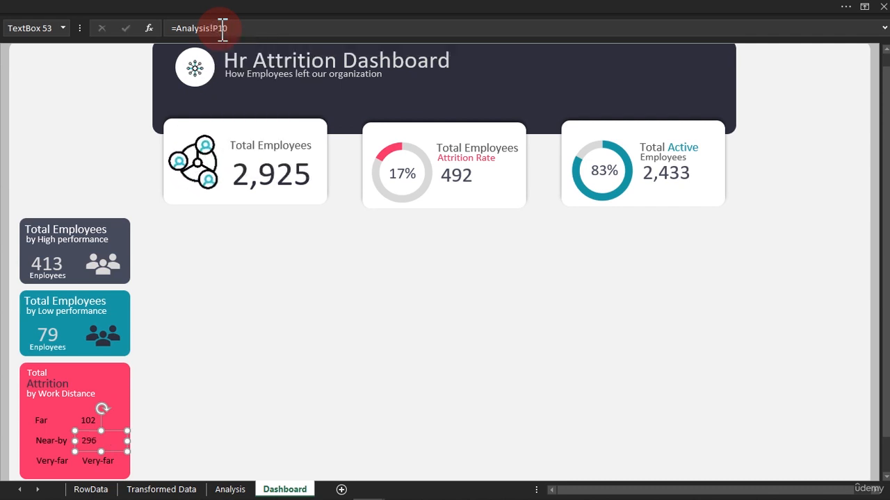
click(102, 461)
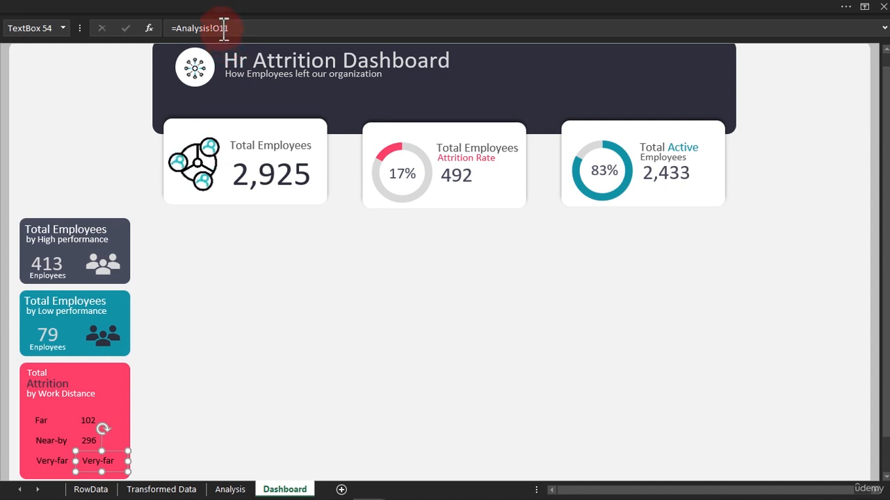
text(P)
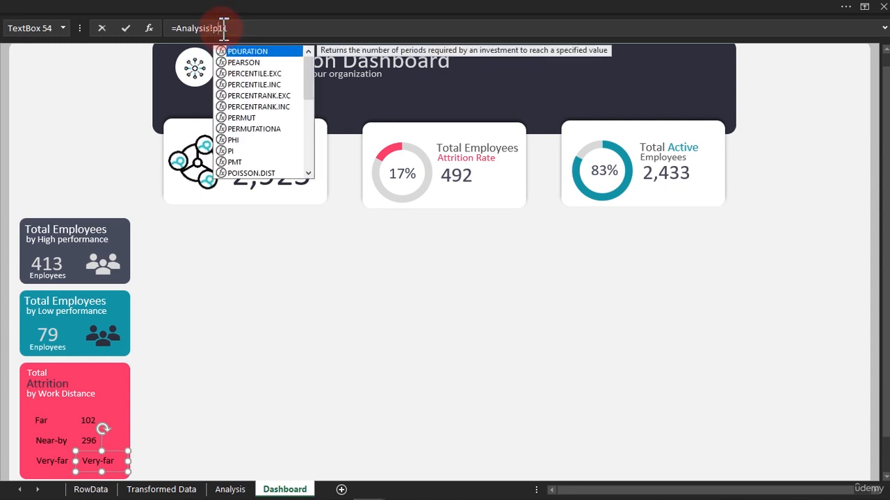
key(Return)
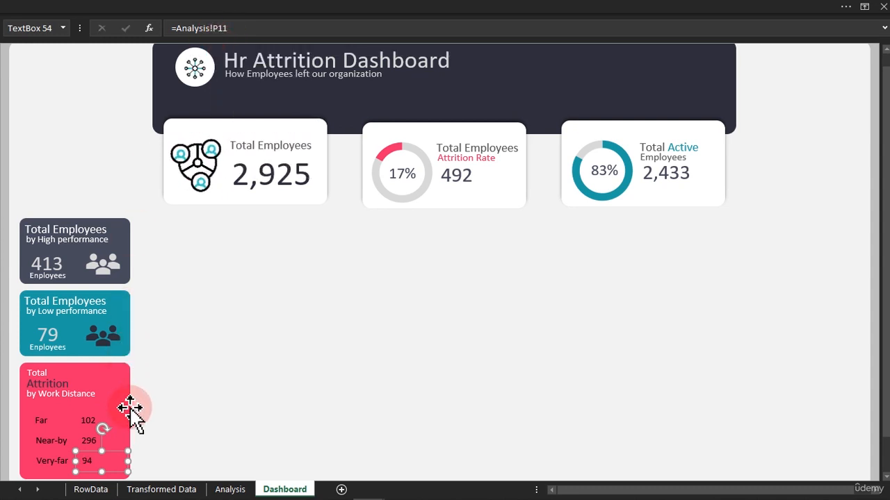
On the Analysis sheet, inspect columns O and P and rows 9 to 11 of the Distance Status pivot.
click(229, 489)
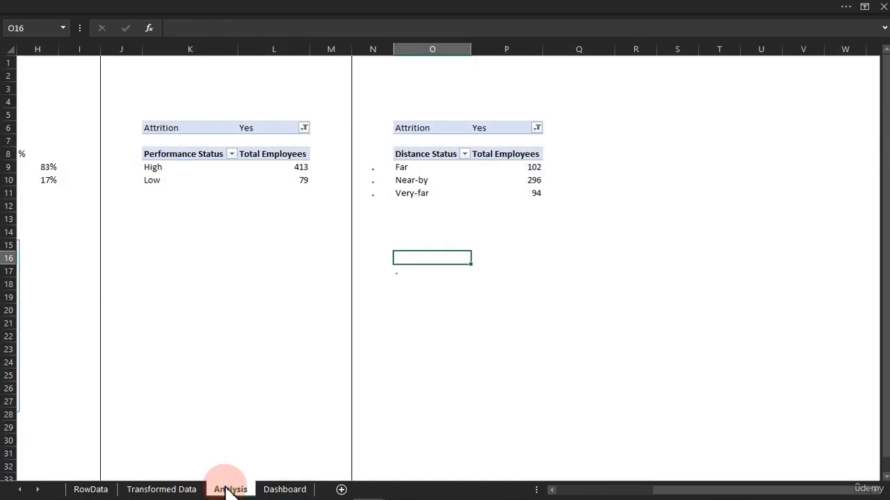
click(417, 47)
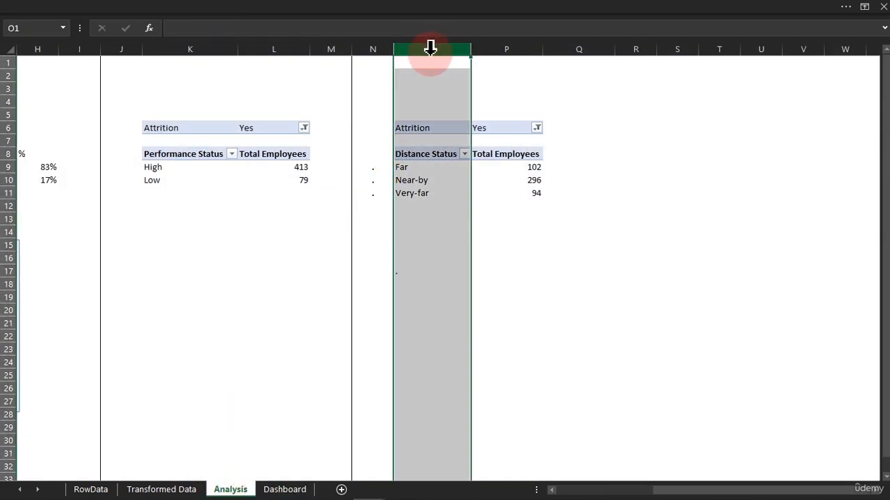
click(498, 48)
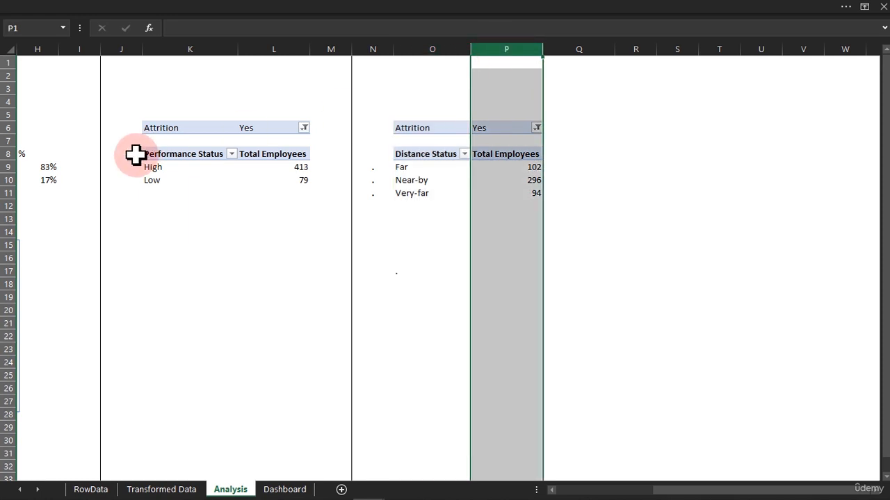
click(6, 167)
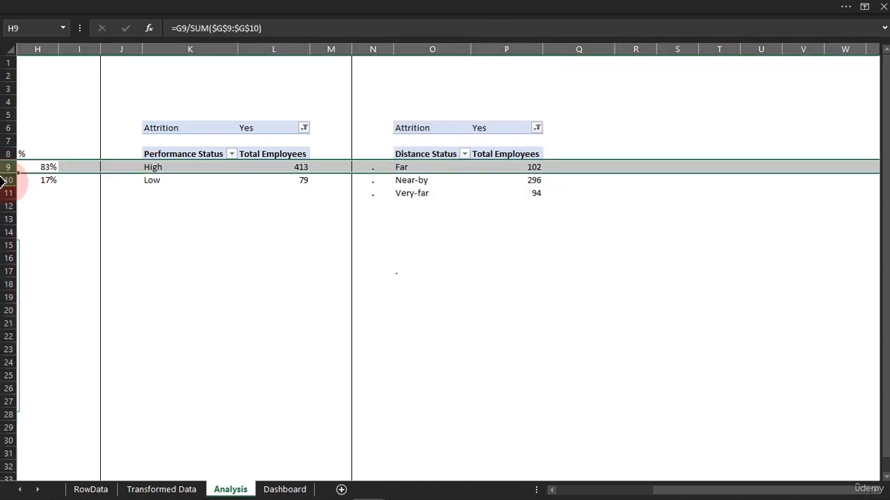
click(7, 180)
click(7, 193)
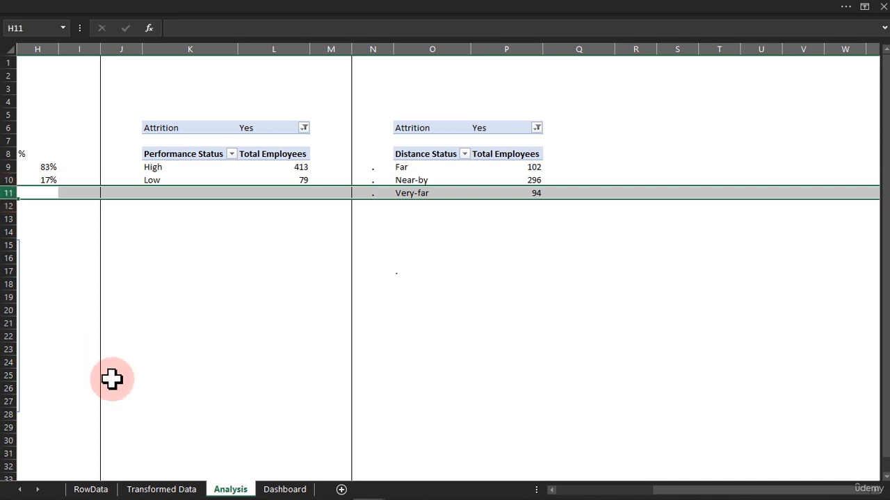
click(274, 489)
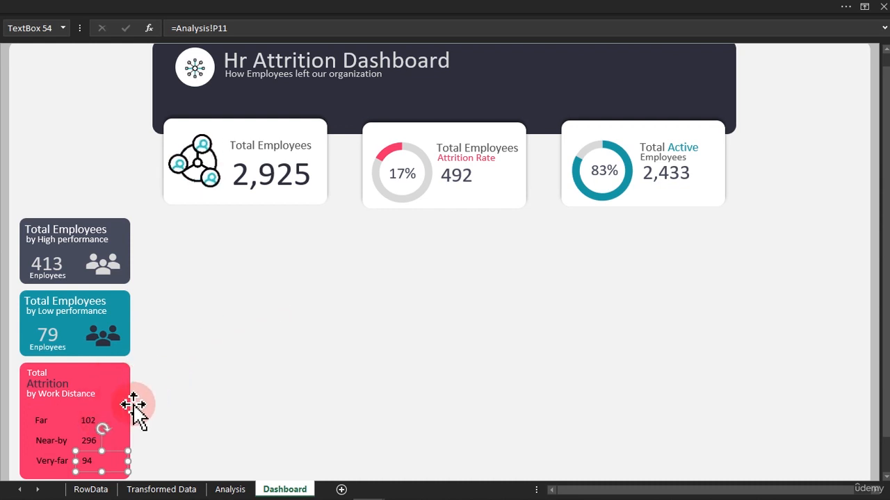
Make the three linked value text boxes bold with a dark font colour.
shift+click(89, 441)
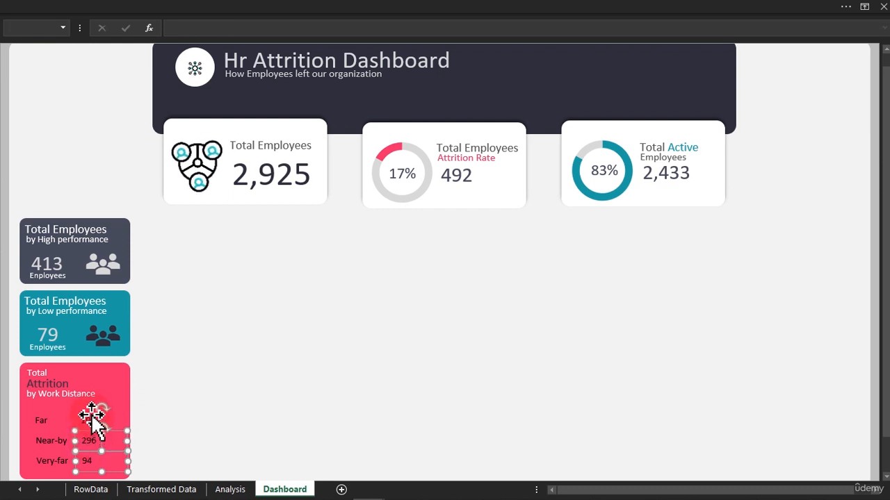
shift+click(91, 419)
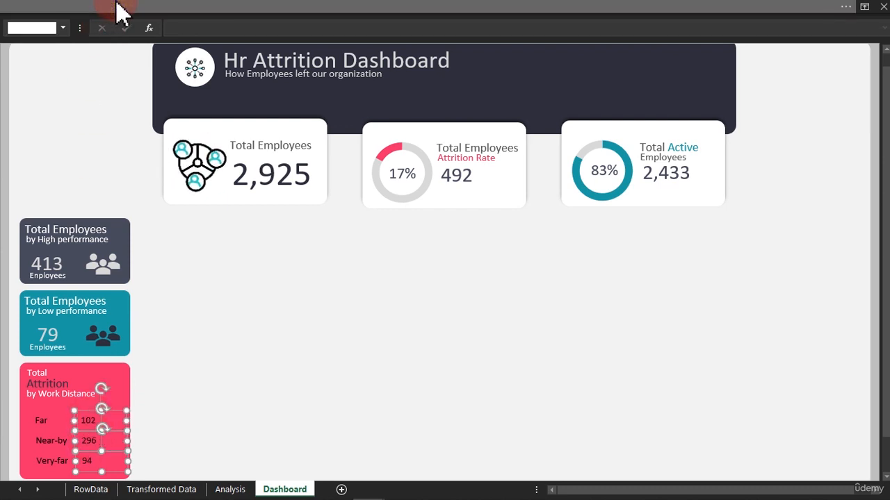
click(113, 9)
click(76, 78)
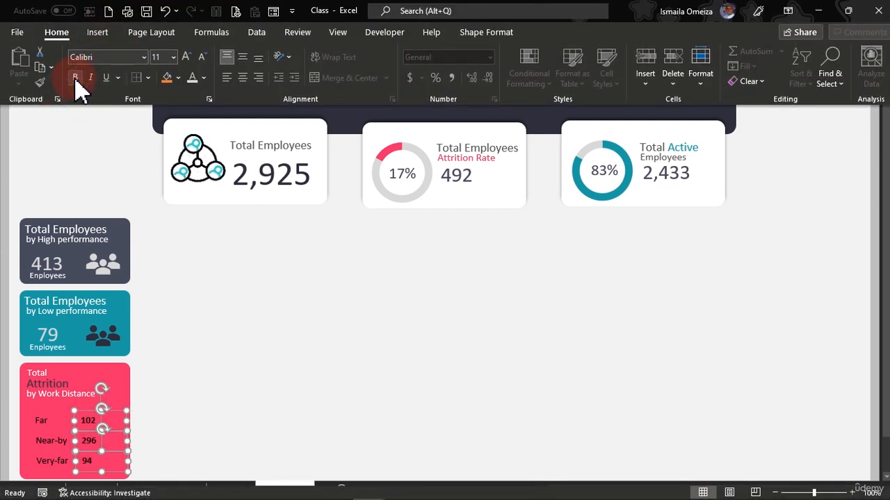
click(204, 77)
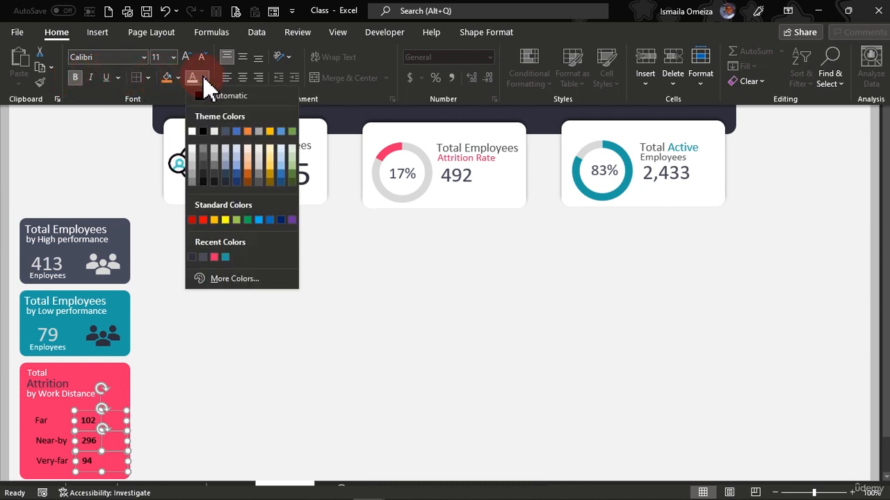
click(192, 257)
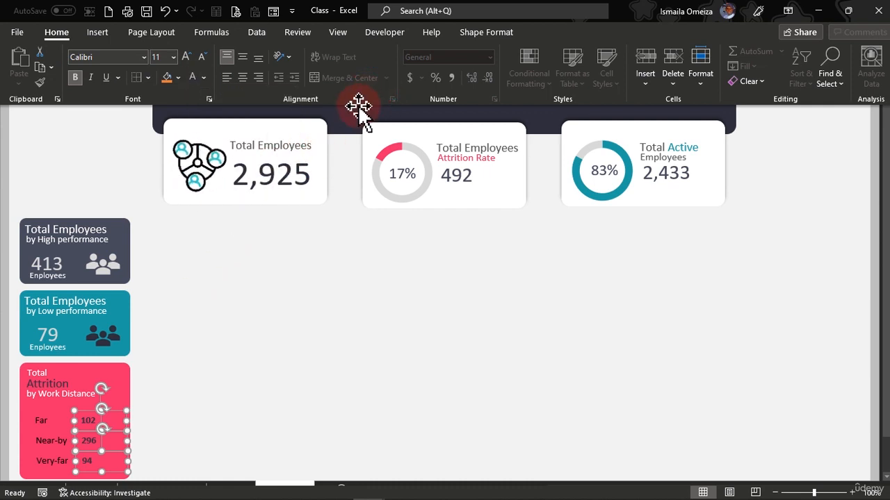
key(ctrl+shift+F1)
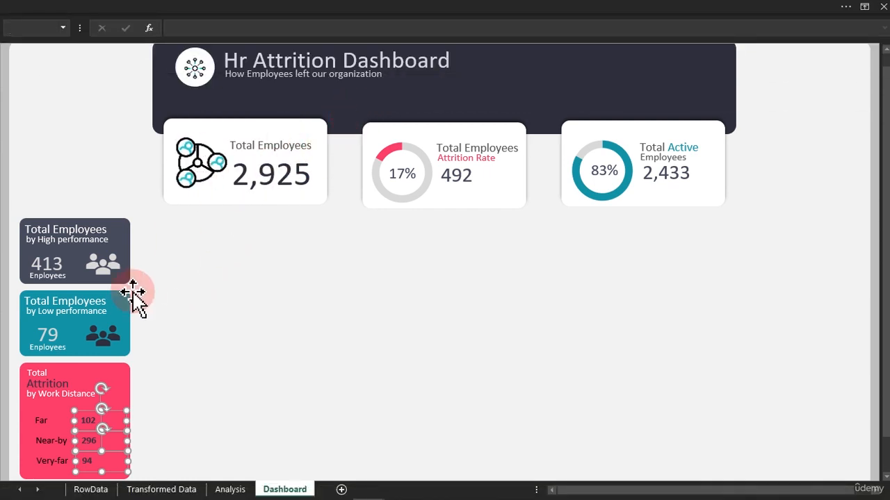
Make the Far, Near-by and Very-far label text boxes bold with white font colour.
click(39, 420)
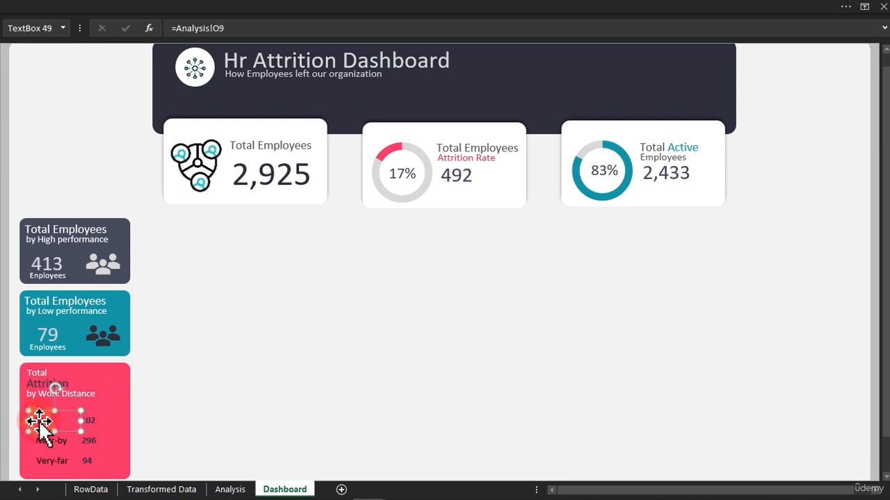
shift+click(54, 442)
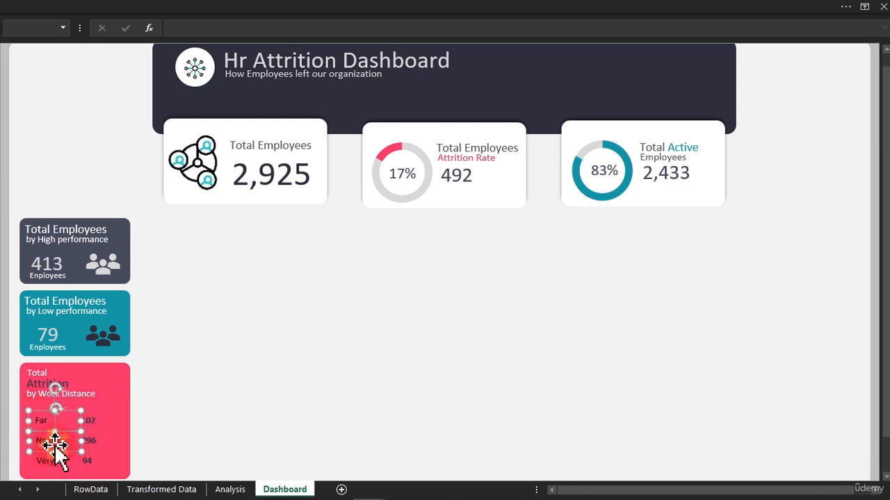
shift+click(54, 460)
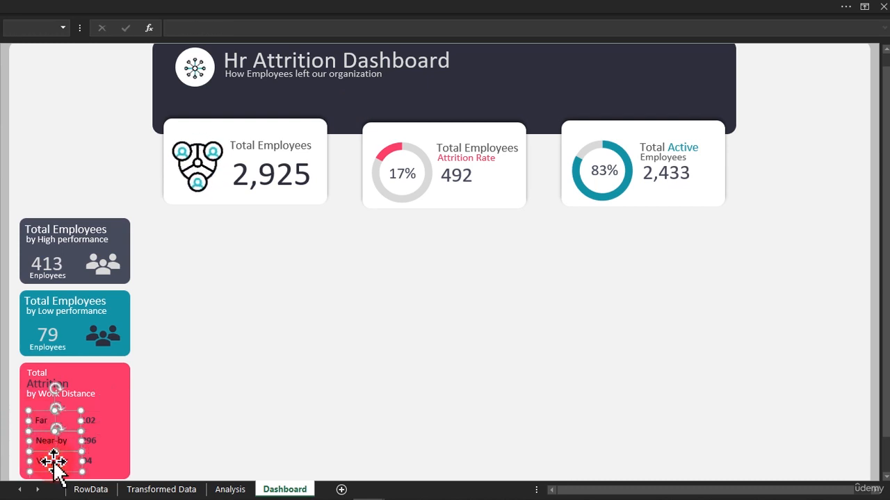
click(241, 9)
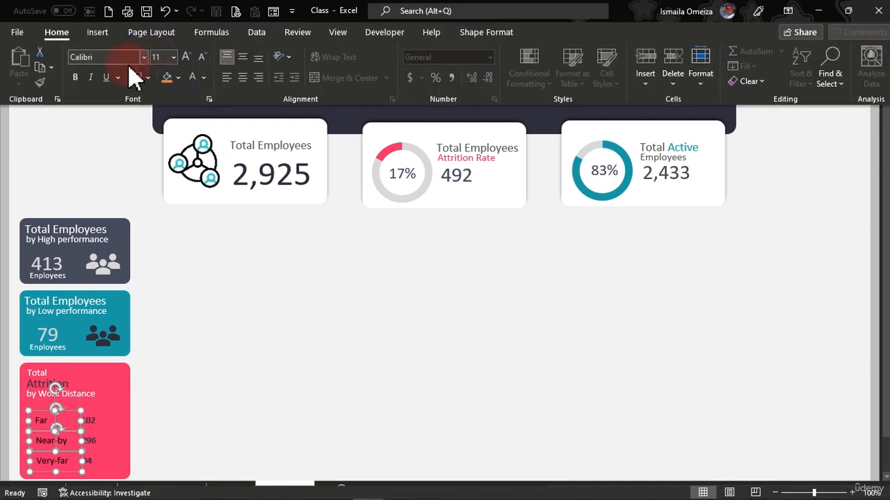
click(75, 77)
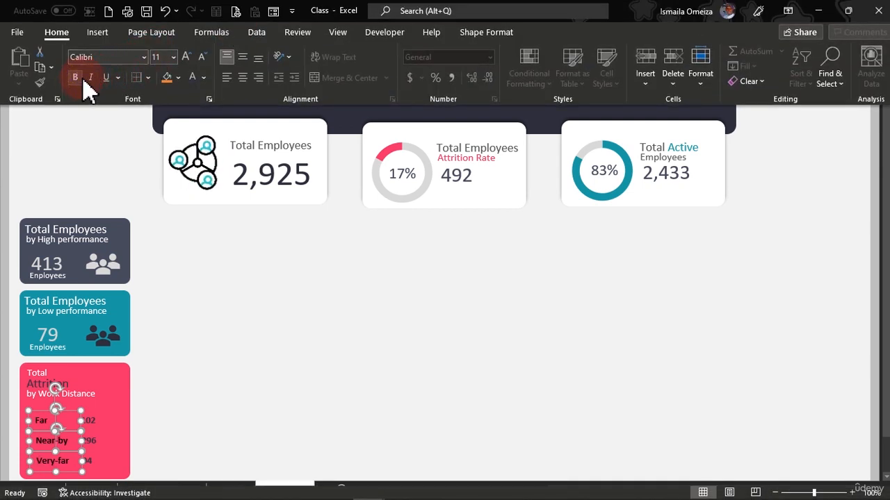
click(203, 78)
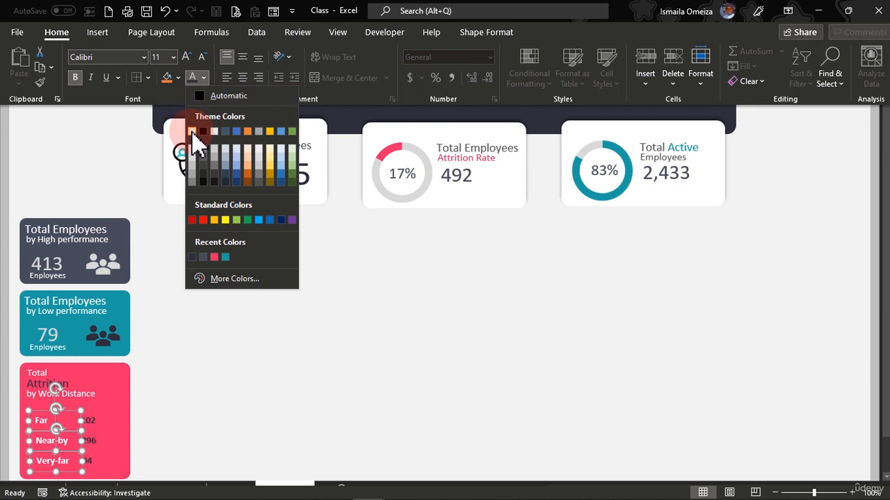
click(192, 131)
click(233, 310)
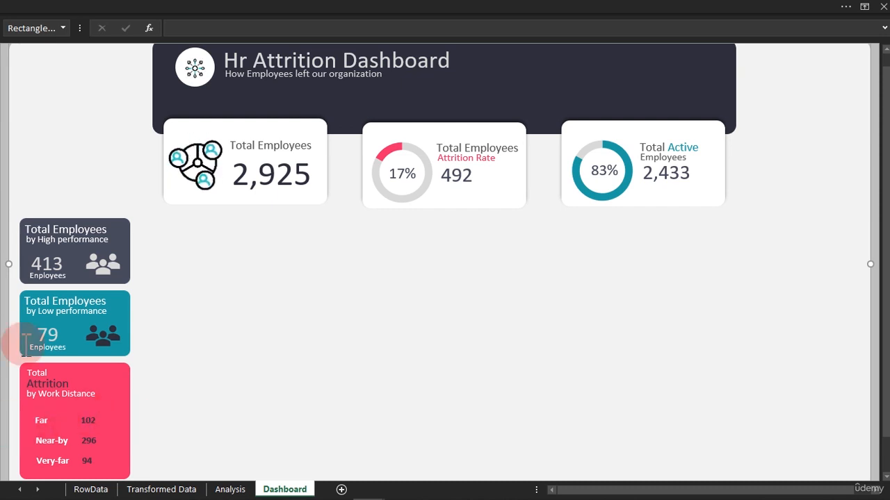
Switch on the Select Objects mode for picking shapes on the dashboard.
click(392, 11)
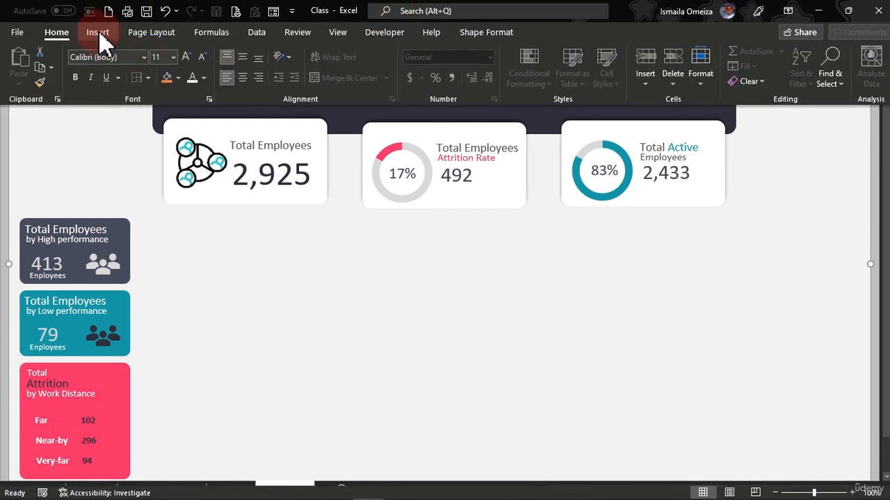
click(831, 84)
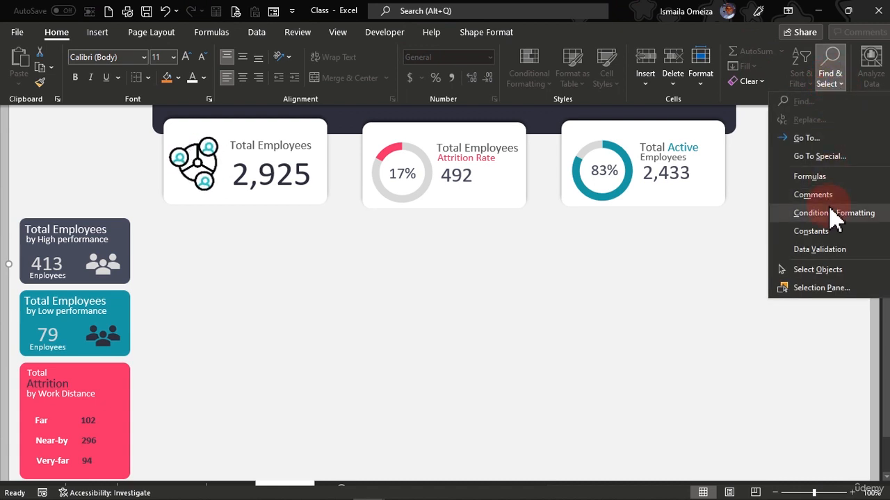
click(820, 273)
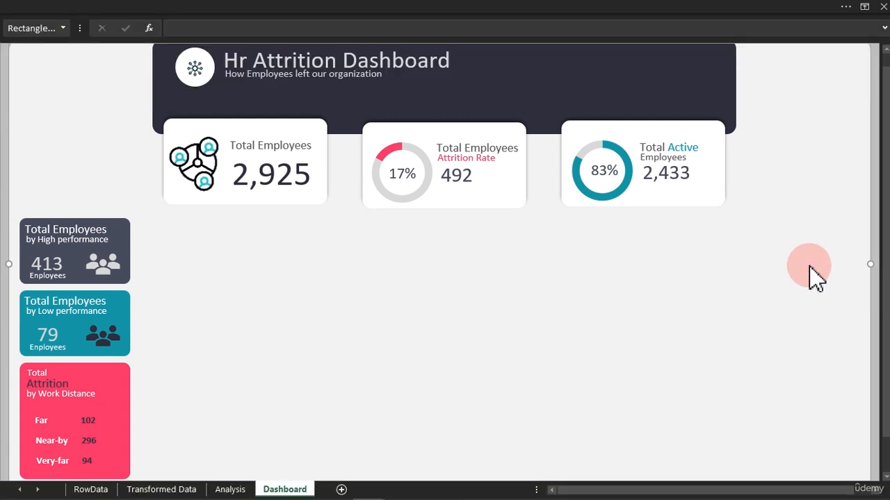
Select the six label and value text boxes on the work distance card and nudge them slightly to the right.
drag(2, 395, 179, 384)
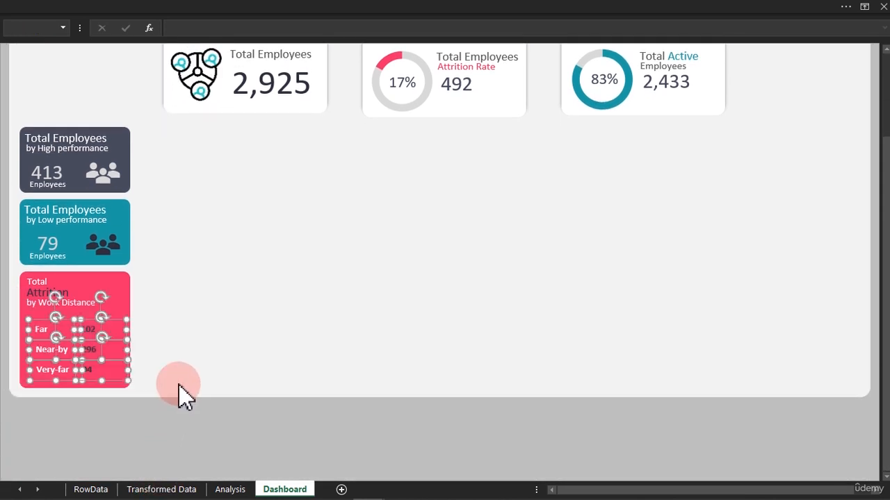
key(Right)
key(Right)
key(Right)
key(Right)
key(Right)
key(Right)
key(Right)
key(Right)
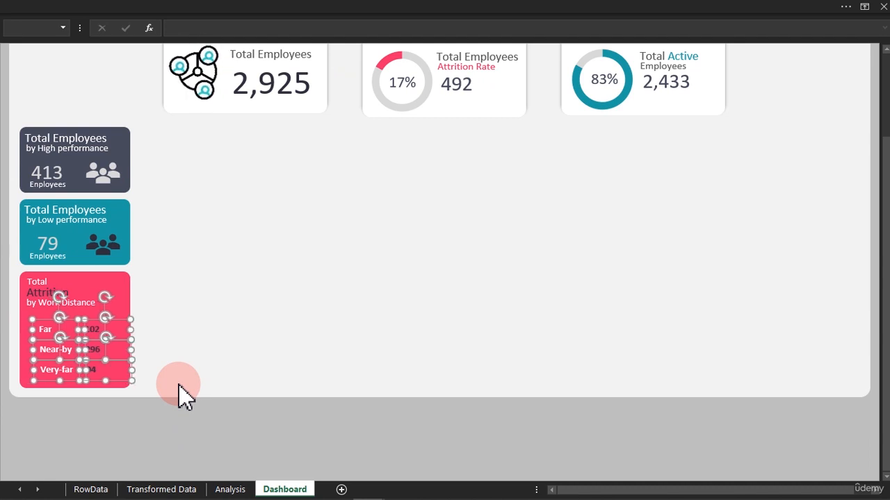
key(Right)
key(Right)
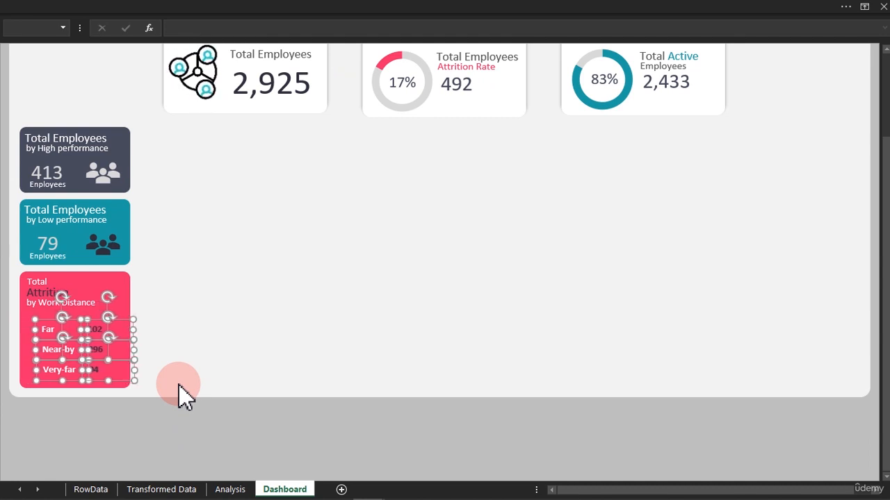
click(2, 282)
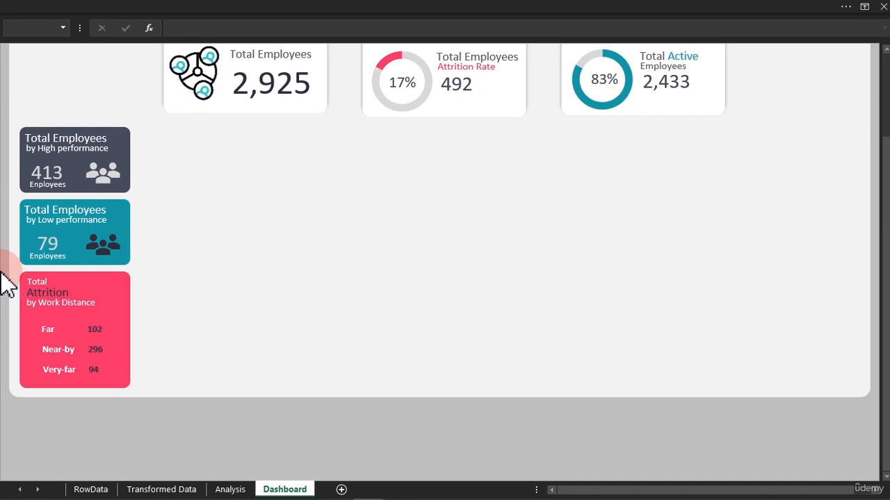
Switch off Select Objects mode so cells and single shapes can be picked on the dashboard again.
click(2, 271)
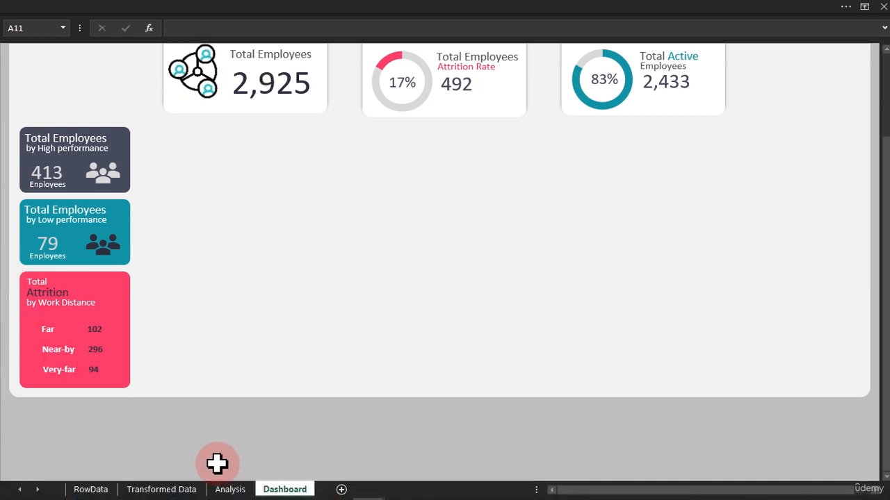
click(229, 489)
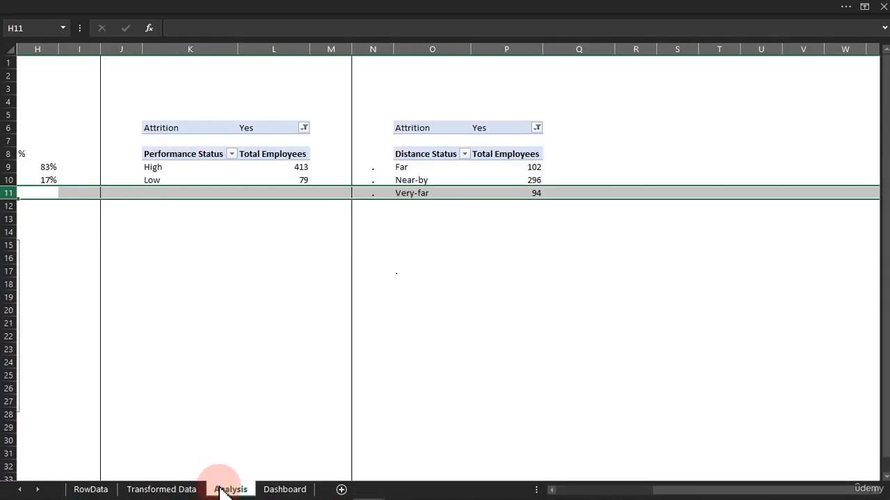
click(272, 489)
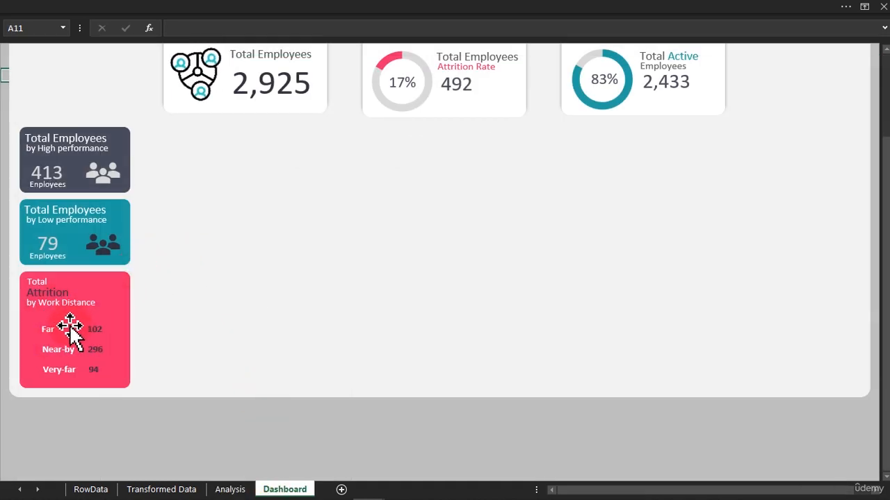
click(361, 3)
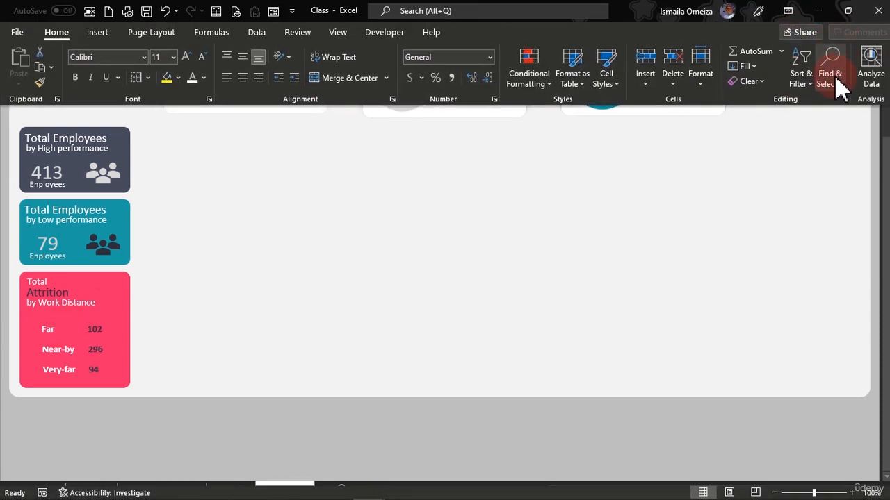
click(838, 78)
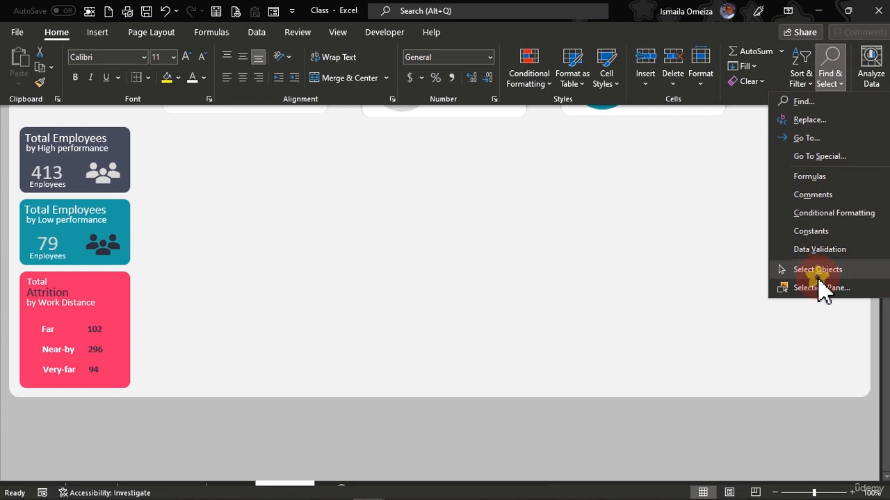
click(818, 275)
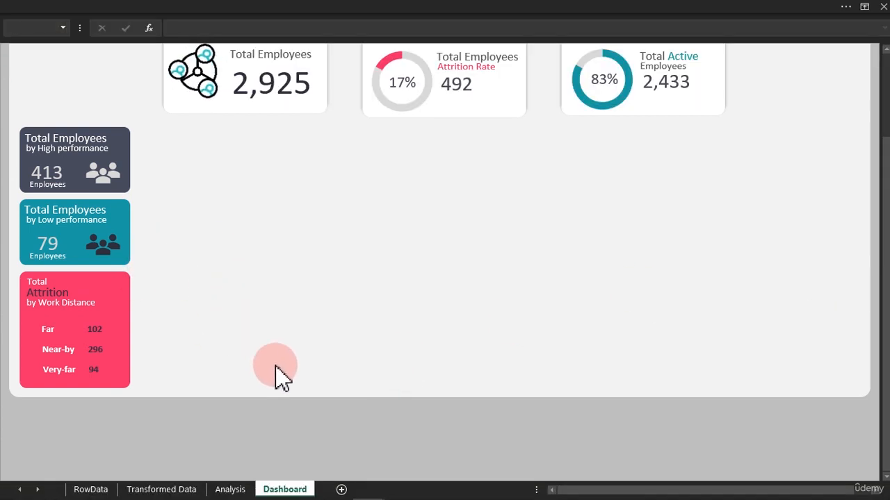
click(385, 291)
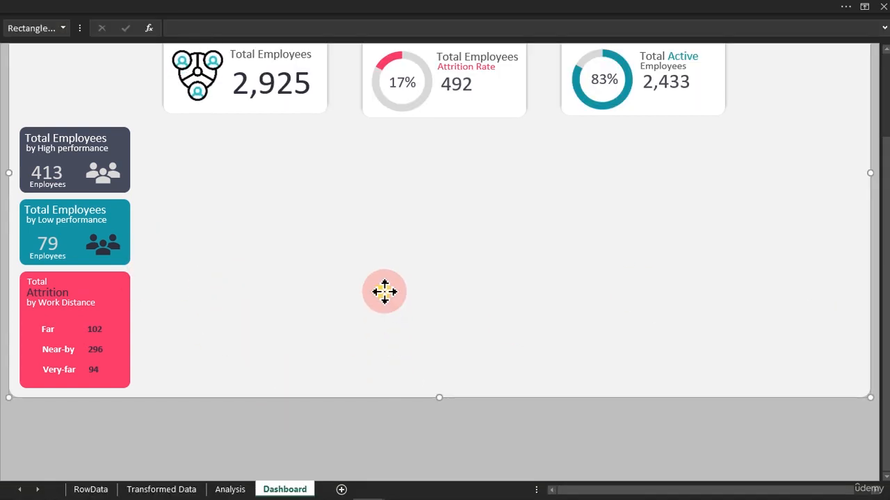
click(367, 420)
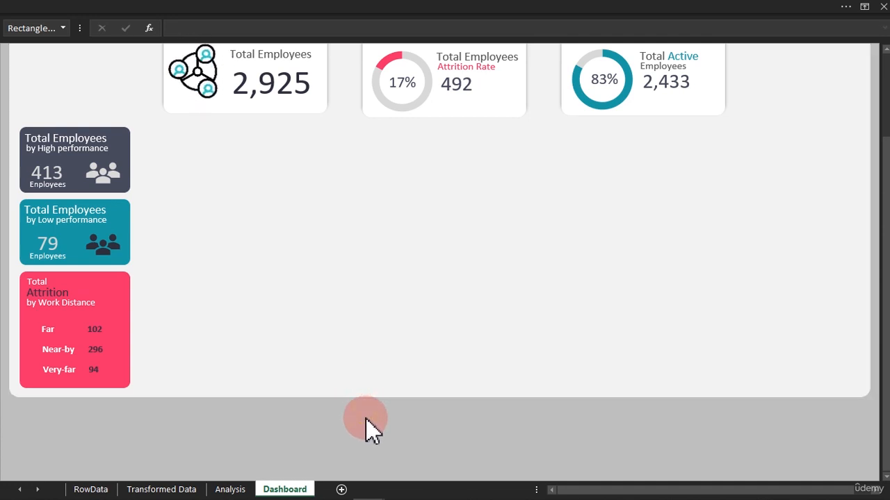
click(367, 420)
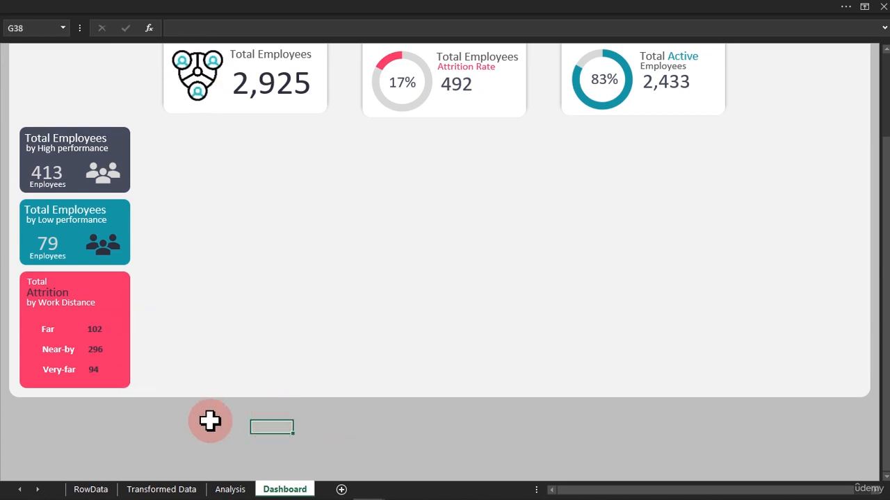
Duplicate the Far value text box, place the copy left of the Far label, and link it to Analysis cell N9.
click(56, 330)
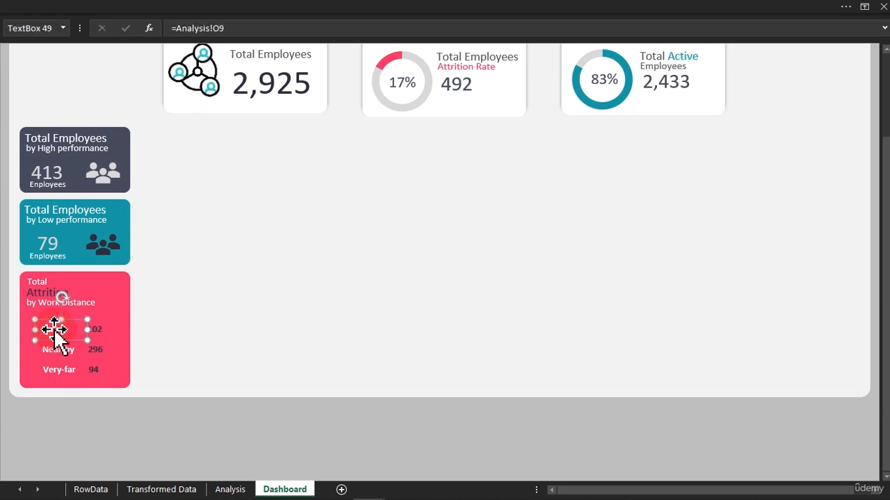
key(ctrl+d)
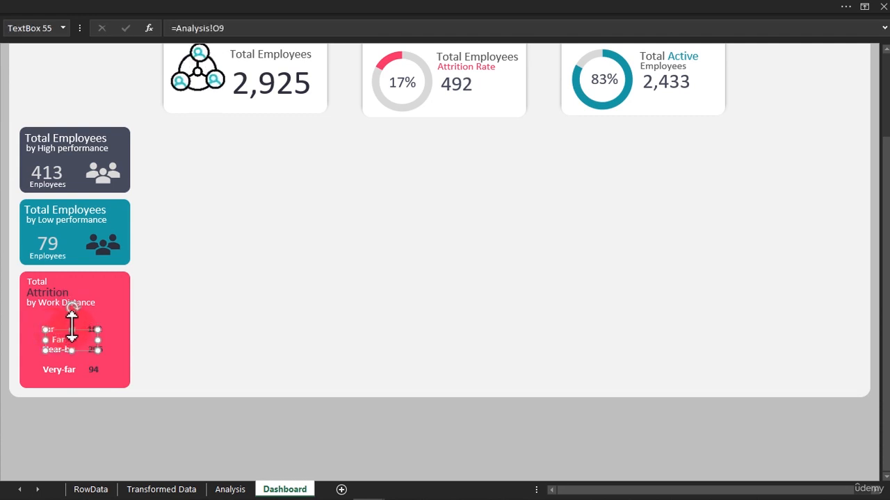
drag(76, 330, 48, 315)
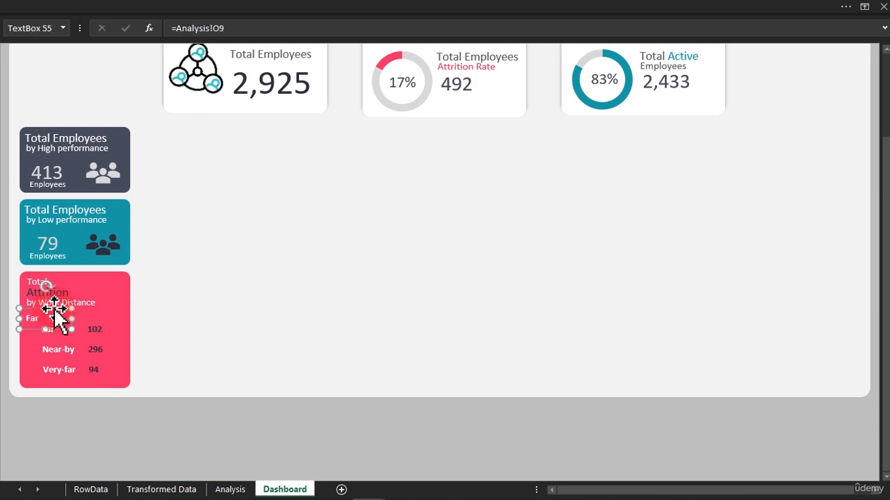
click(235, 28)
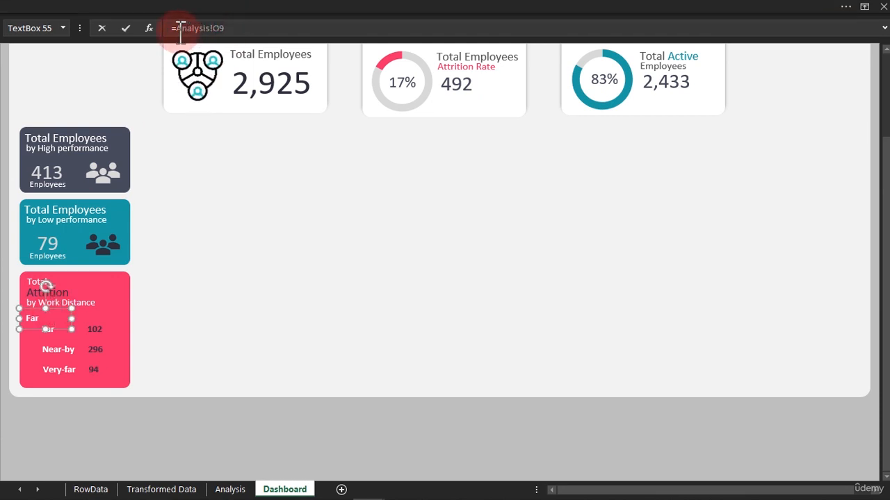
click(222, 489)
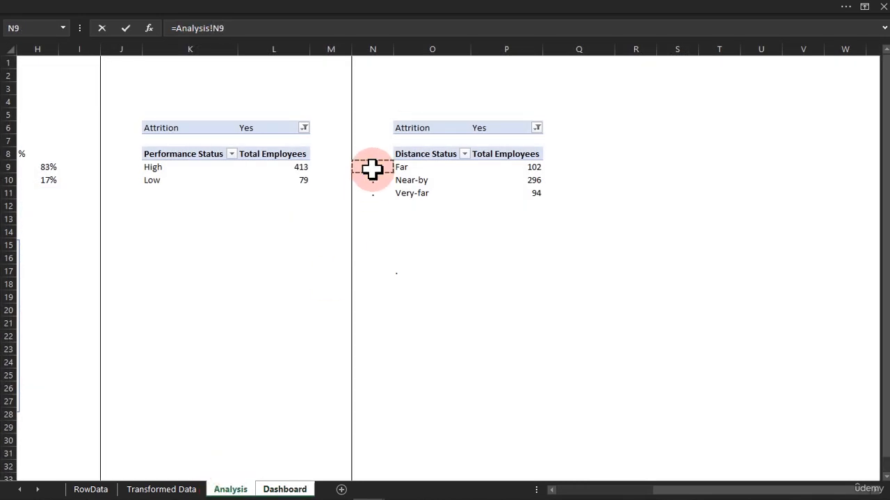
key(Return)
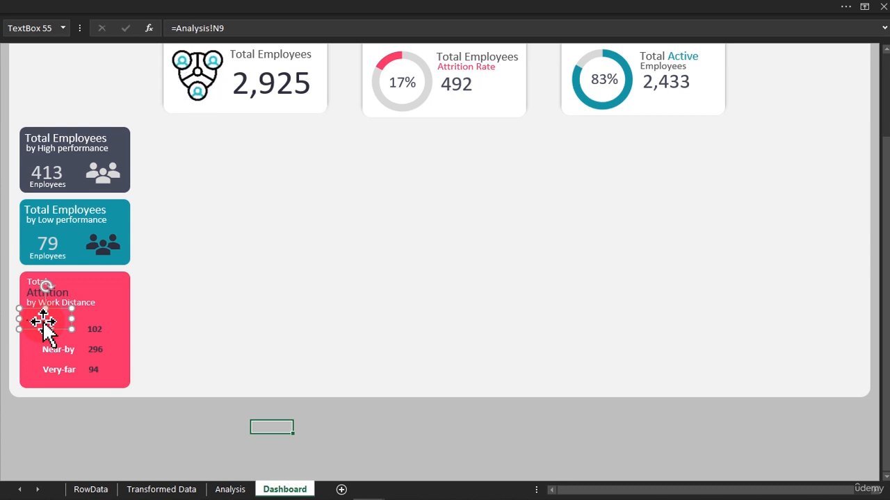
Set the new linked text box's font size to 32 and centre its text.
click(213, 424)
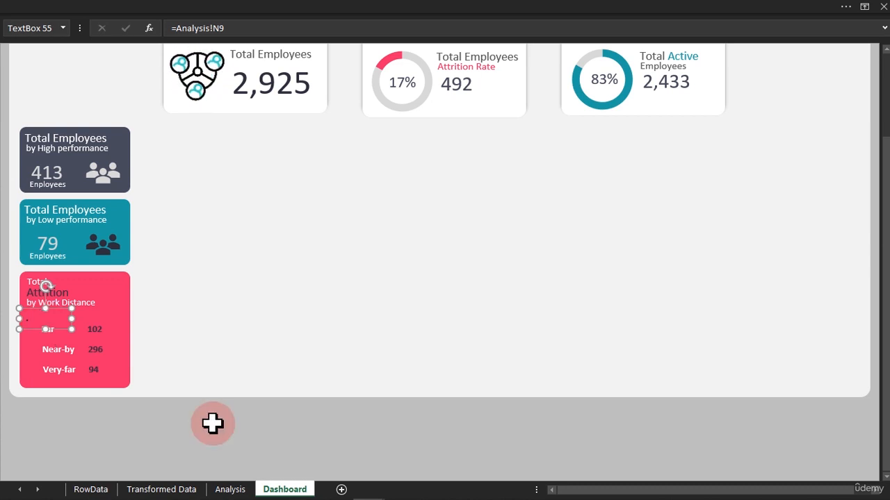
click(120, 7)
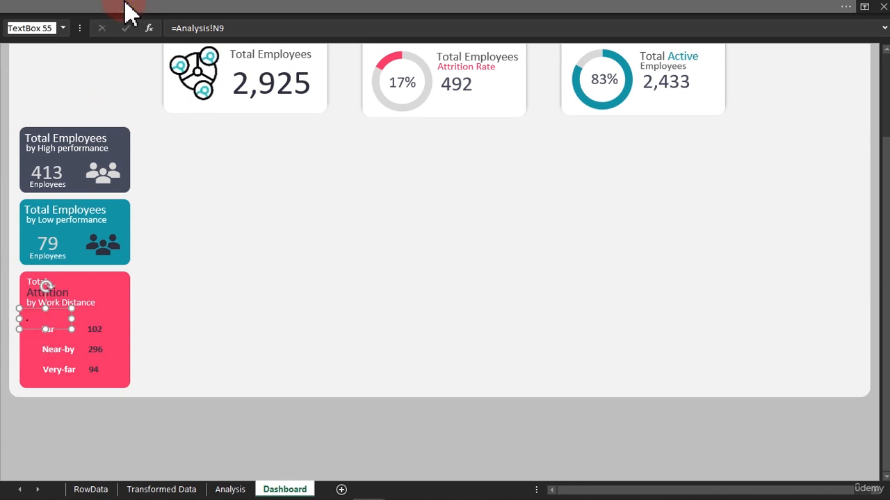
click(173, 57)
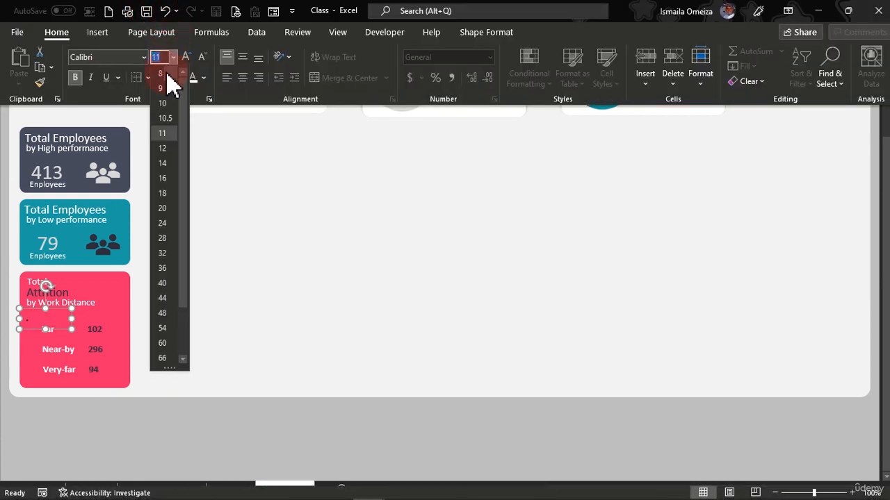
click(167, 251)
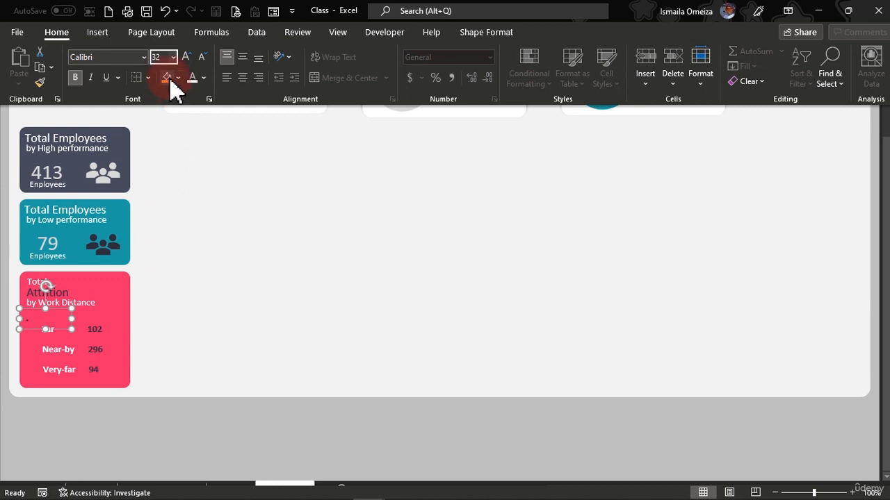
click(173, 57)
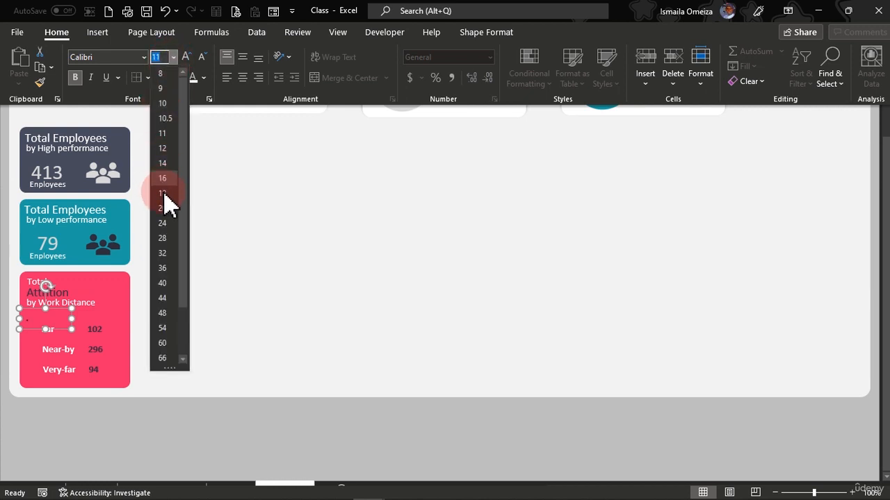
click(167, 253)
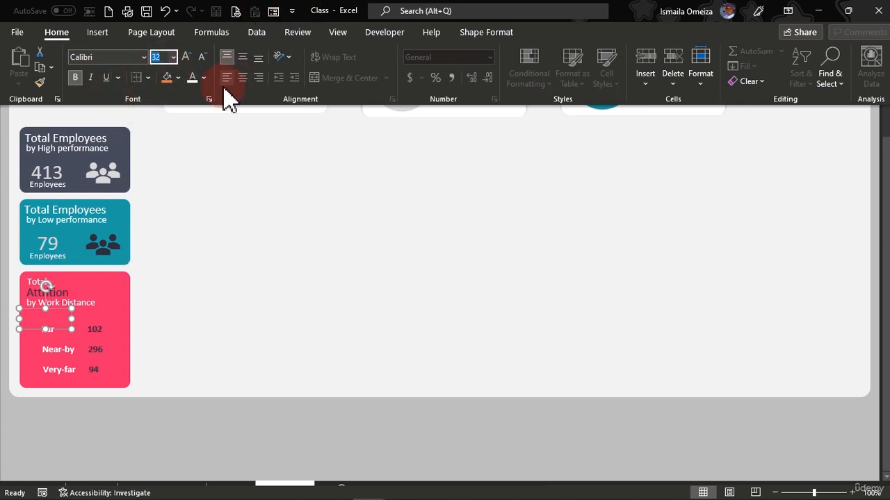
click(244, 56)
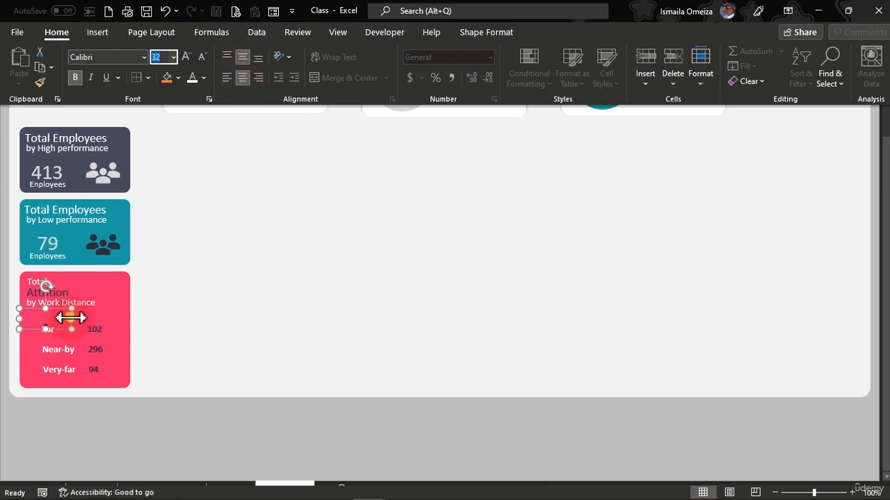
Narrow the new text box and position it just left of the Far label as a bullet marker.
drag(70, 318, 32, 321)
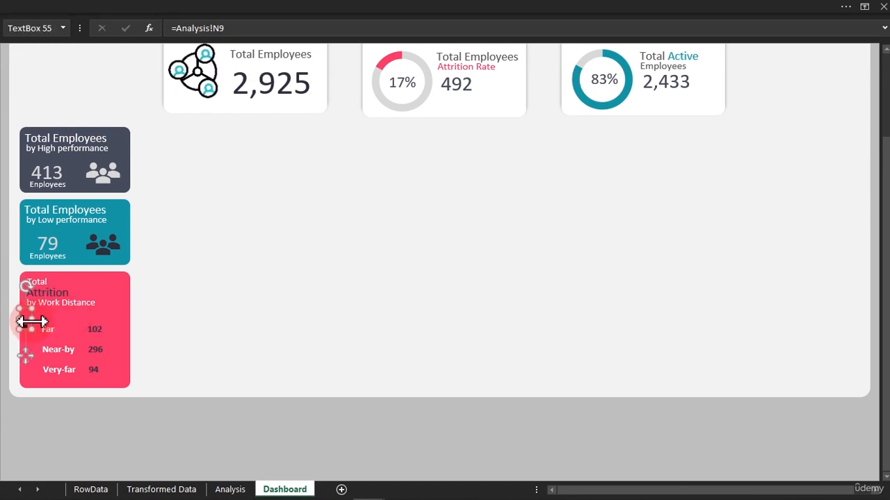
drag(27, 355, 33, 358)
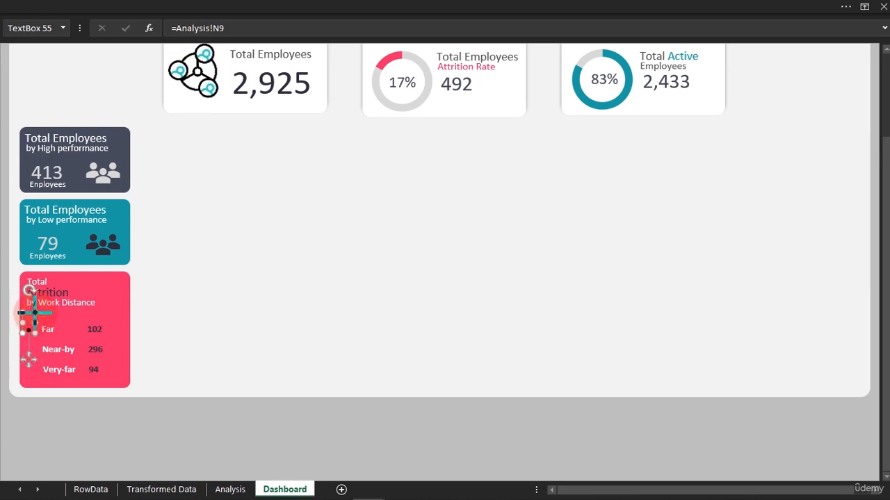
drag(35, 313, 35, 318)
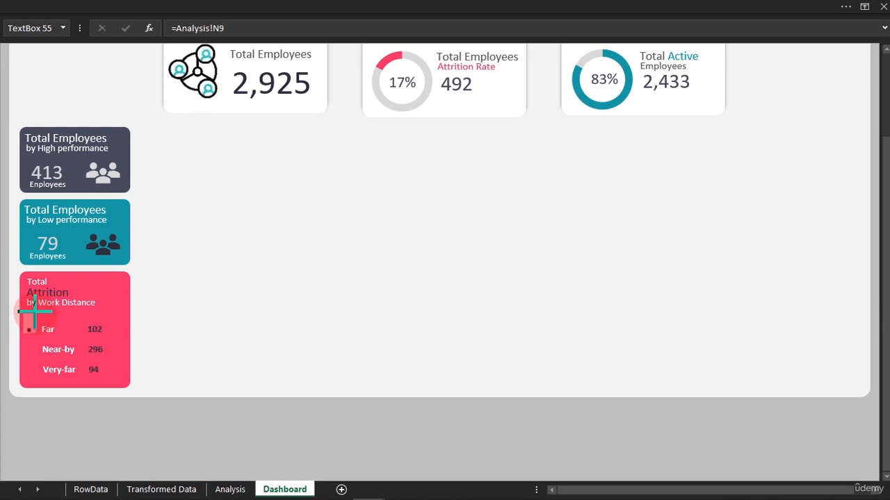
drag(35, 311, 34, 312)
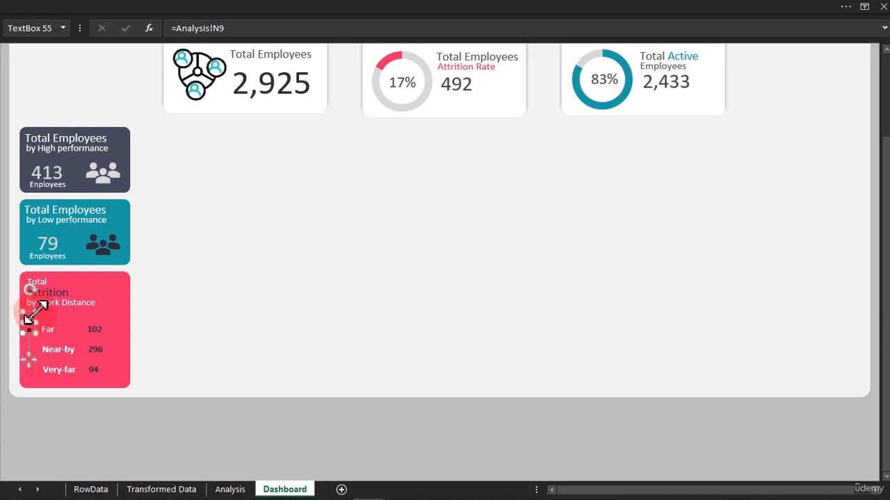
Give the bullet text box a white font colour and nudge it into line with the Far label.
click(250, 8)
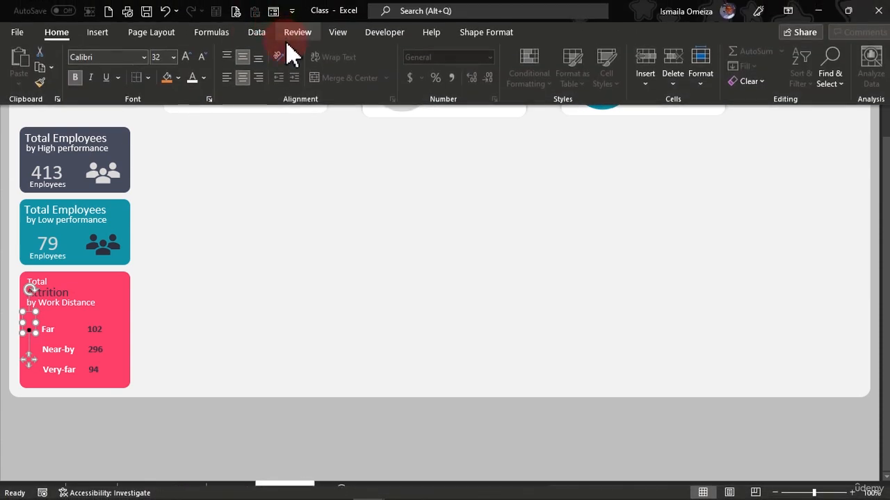
click(204, 78)
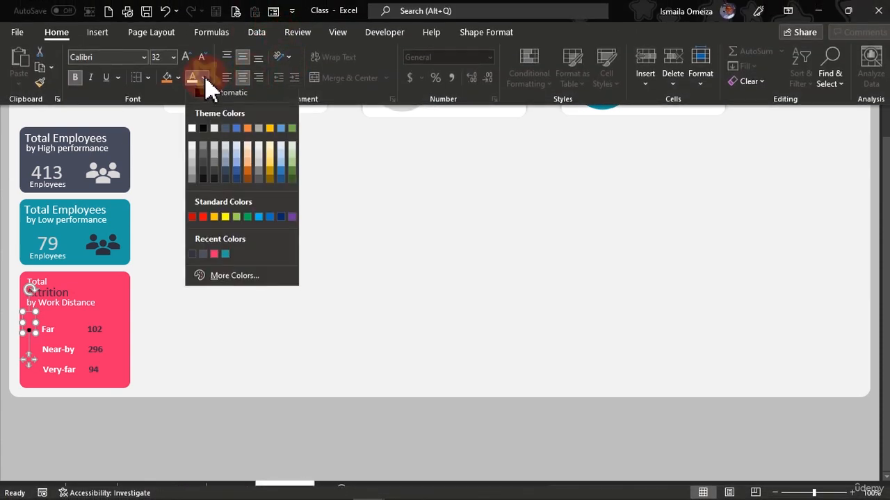
click(193, 148)
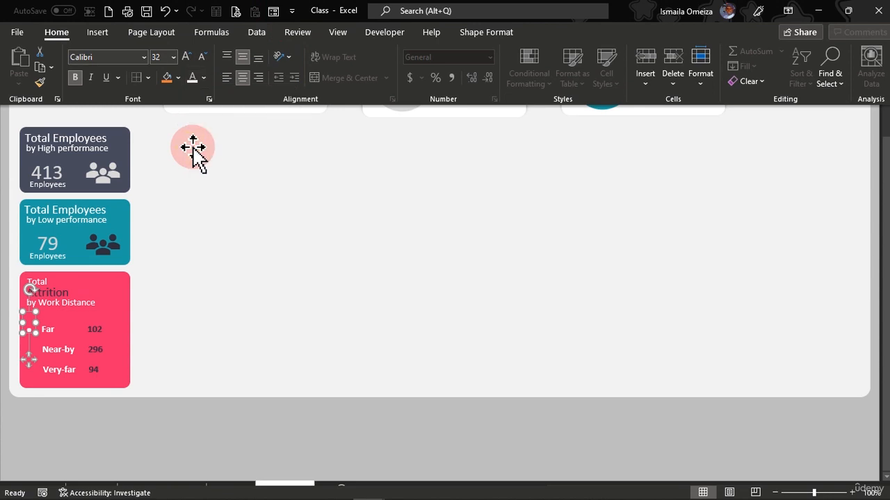
click(28, 361)
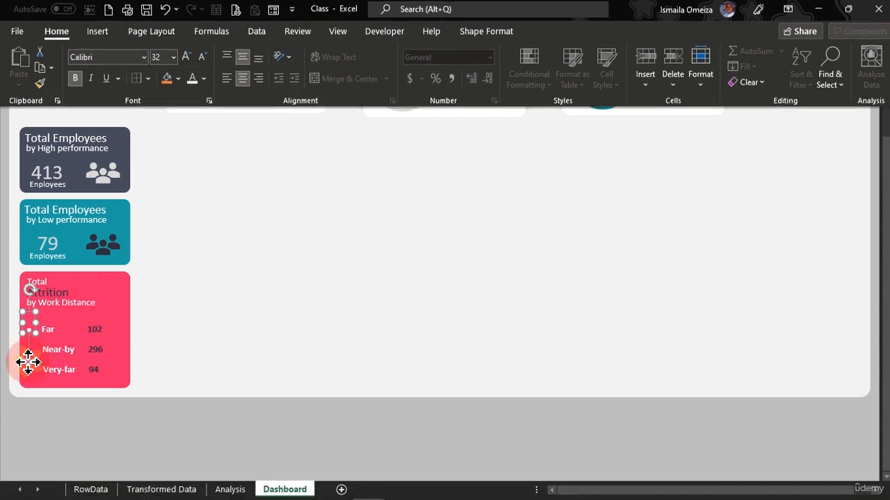
drag(32, 362, 34, 363)
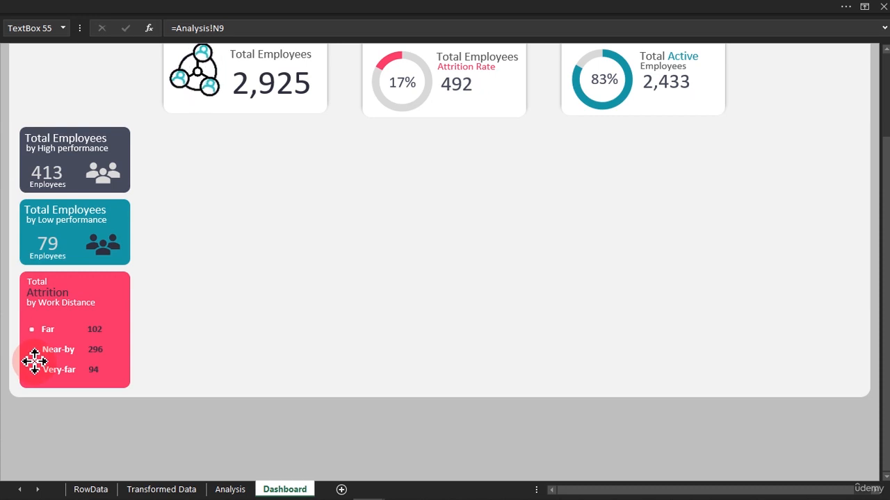
Switch to the finished HR Data workbook, try its department slicer filters on the reference dashboard, and return to the working workbook.
drag(34, 361, 35, 361)
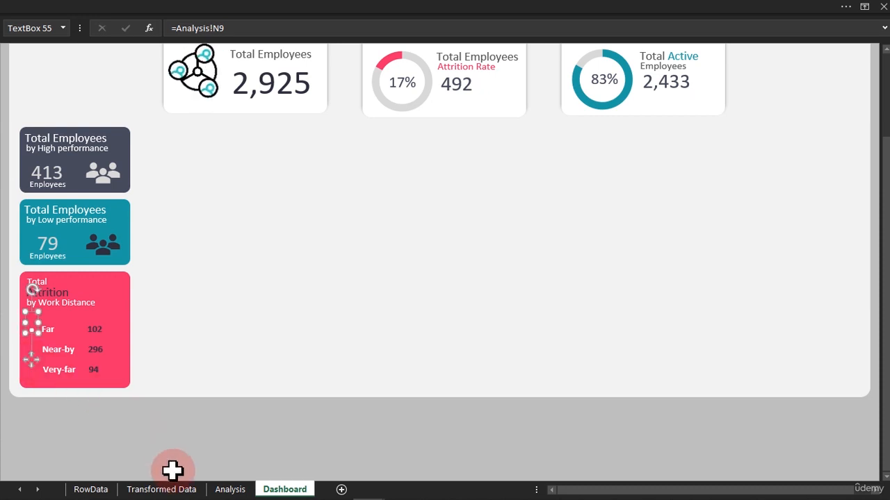
mouse_move(174, 496)
mouse_move(362, 488)
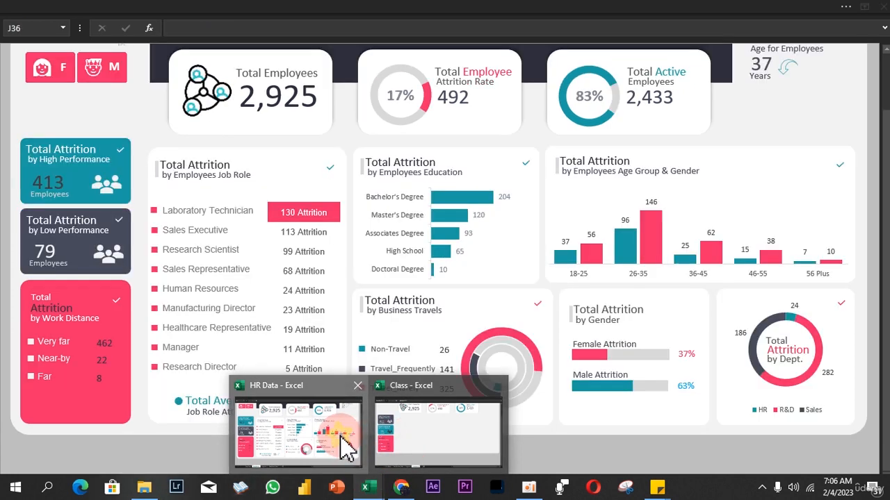
click(350, 432)
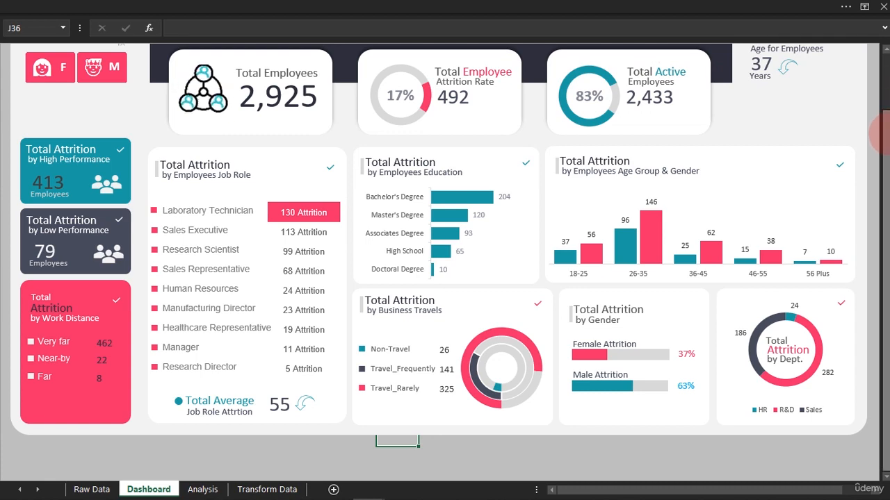
scroll(884, 87, up, 2)
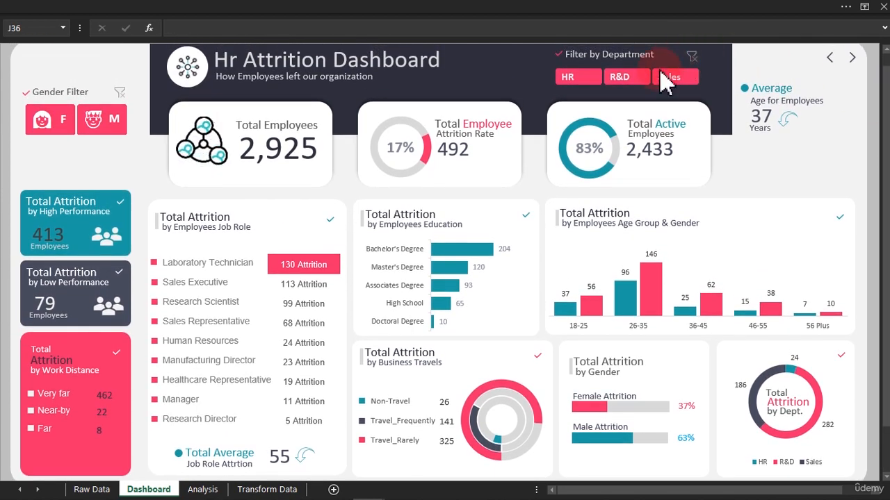
click(629, 76)
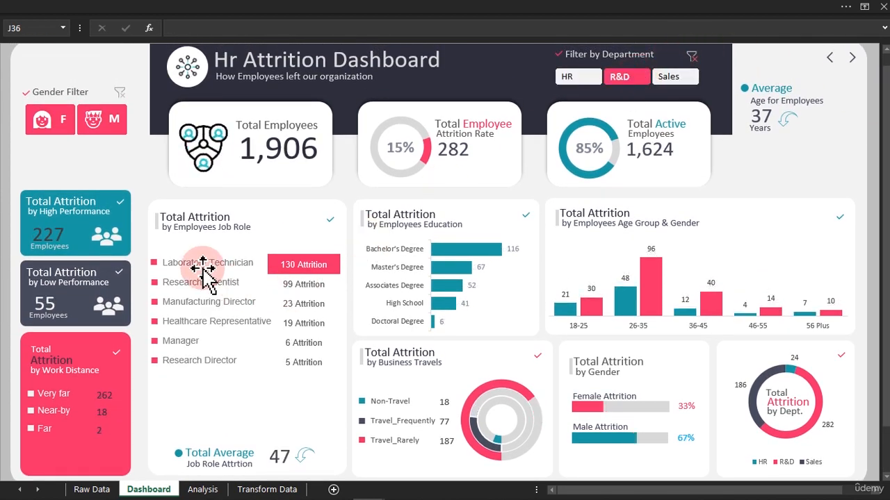
click(668, 78)
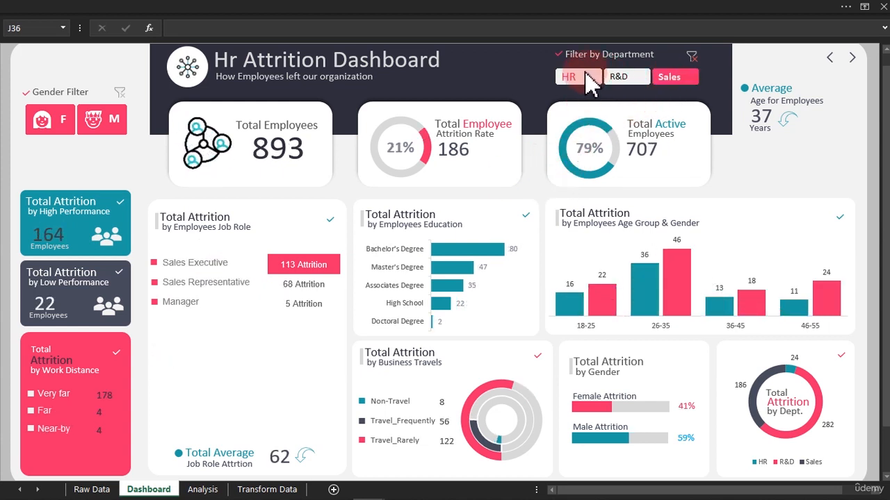
click(586, 77)
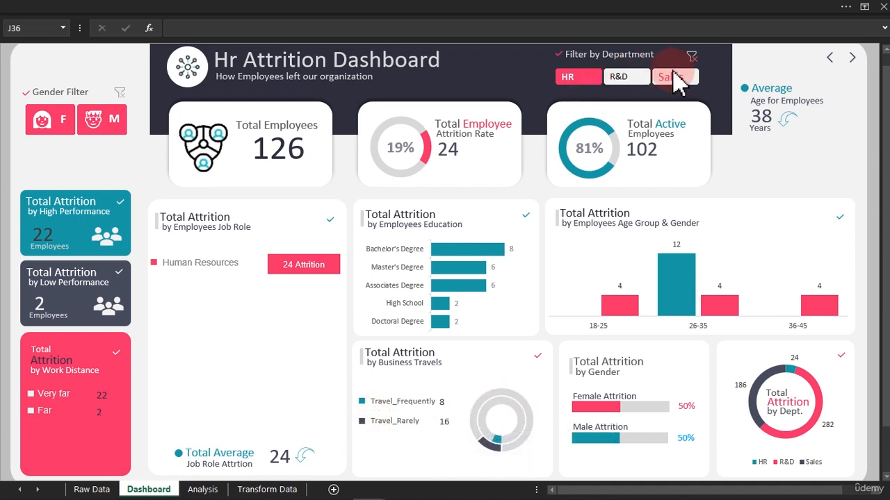
click(691, 57)
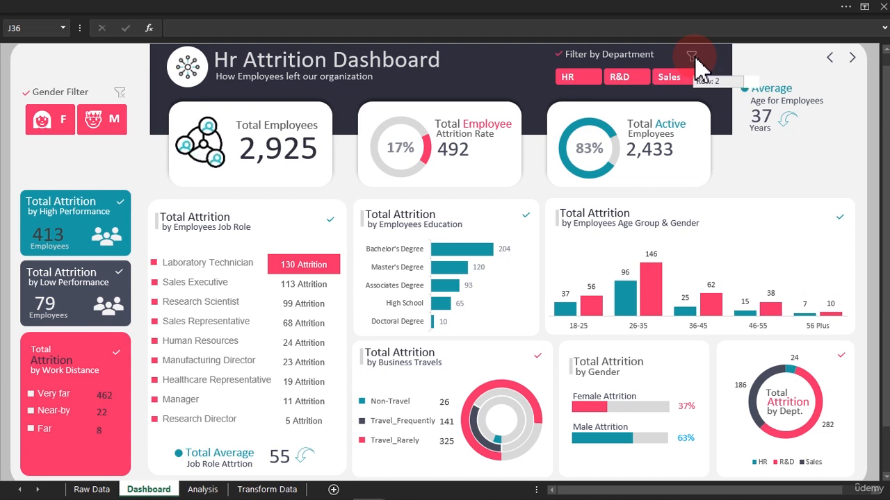
click(472, 124)
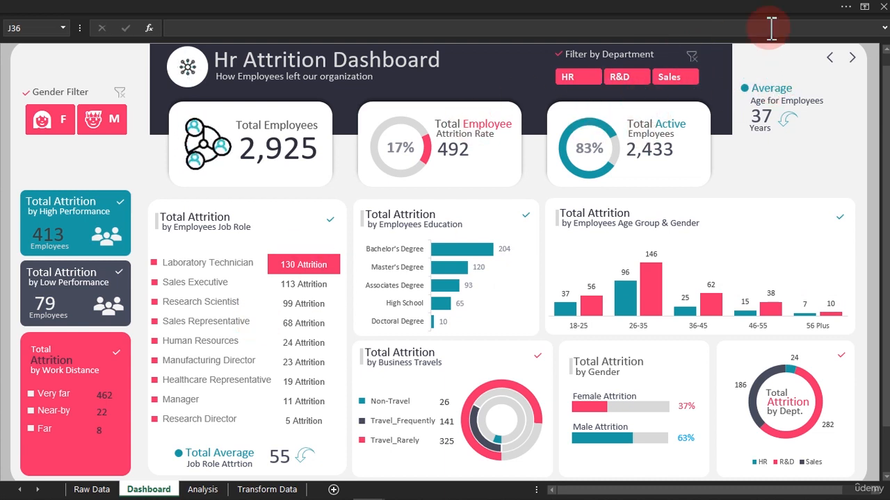
click(372, 490)
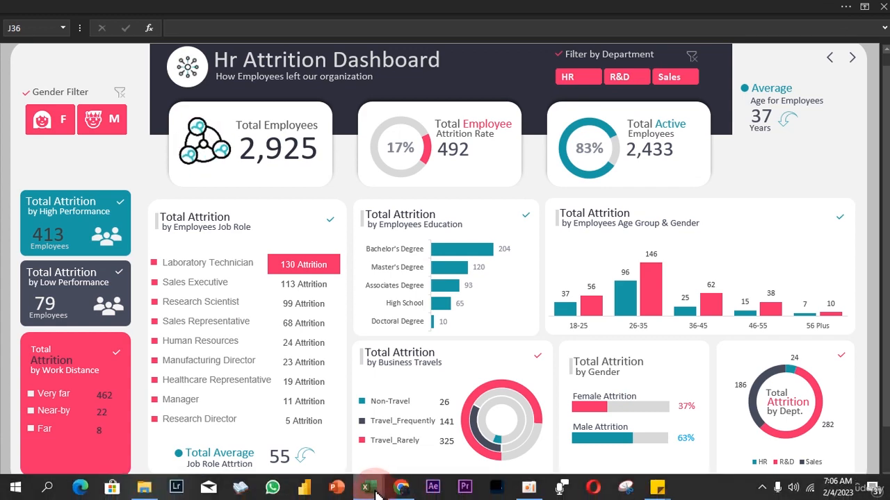
click(412, 434)
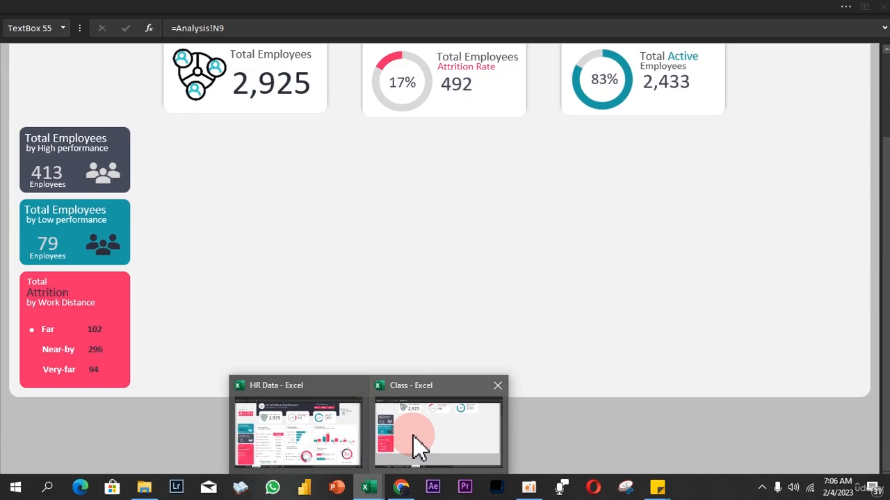
click(240, 439)
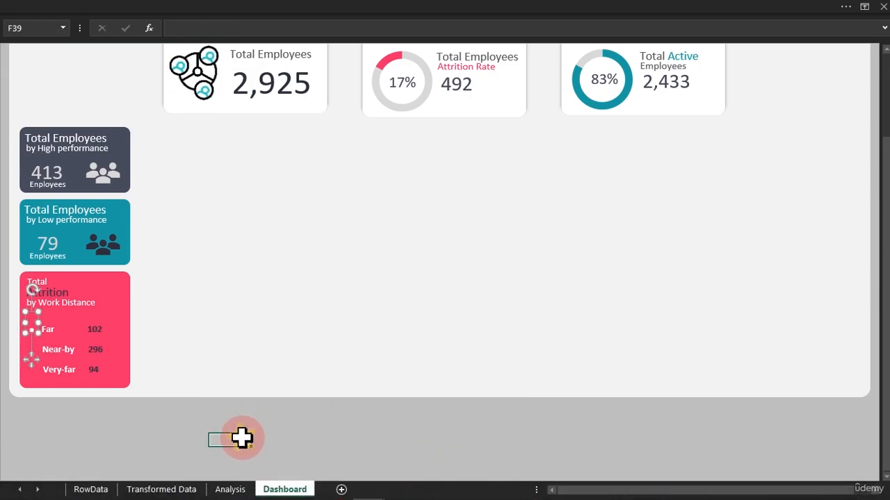
Try inserting a small oval shape as the bullet marker beside the Far label.
click(261, 13)
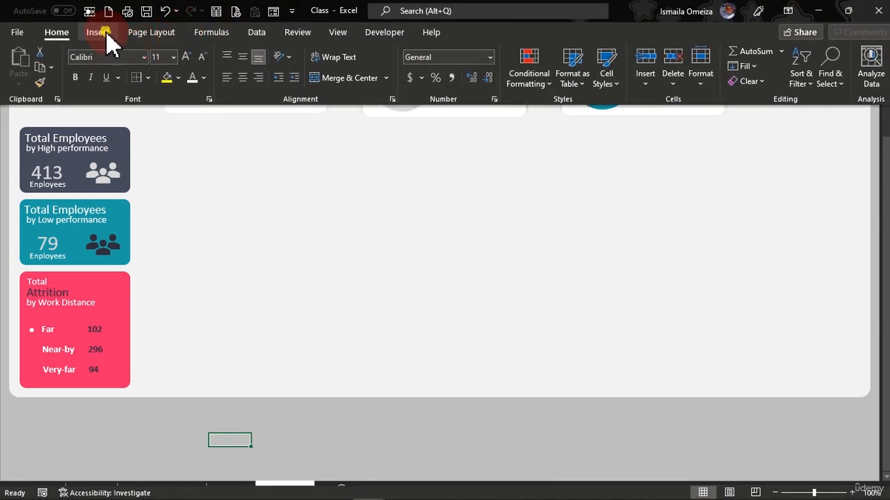
click(101, 33)
click(158, 78)
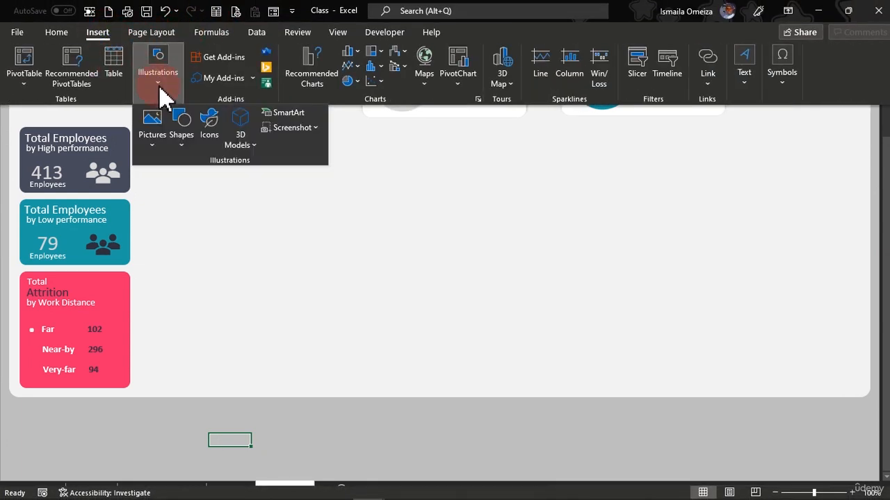
click(182, 142)
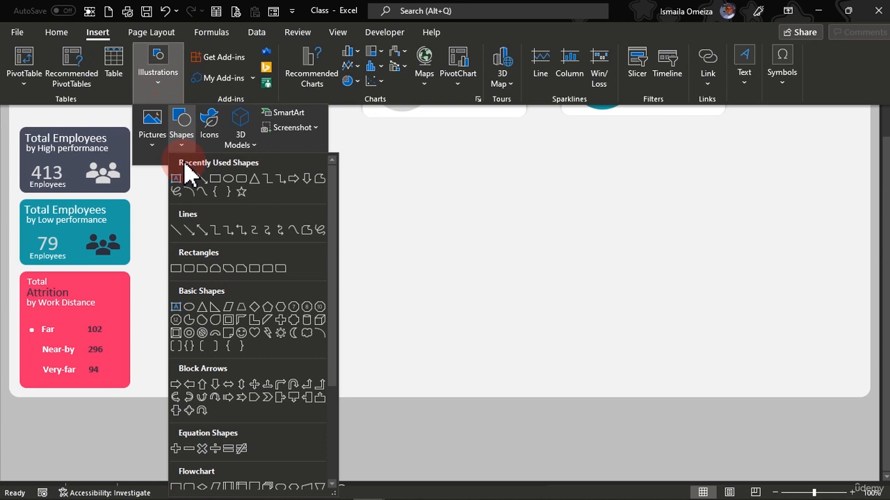
click(227, 180)
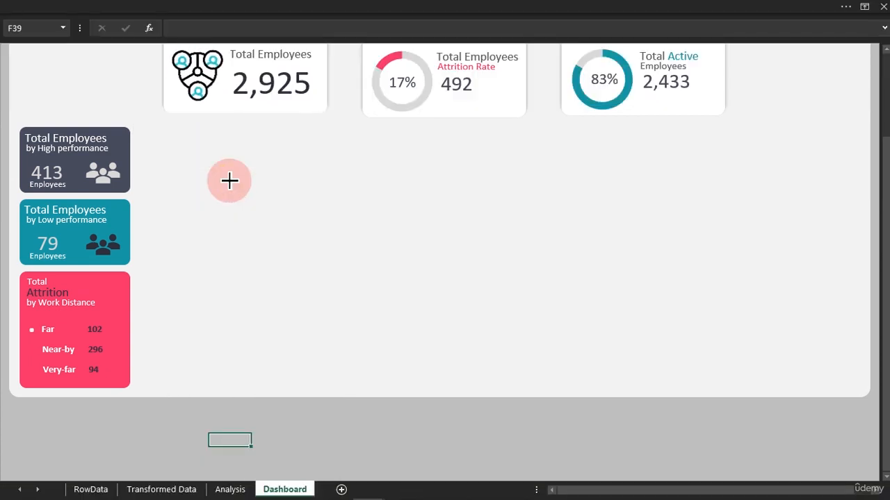
click(230, 186)
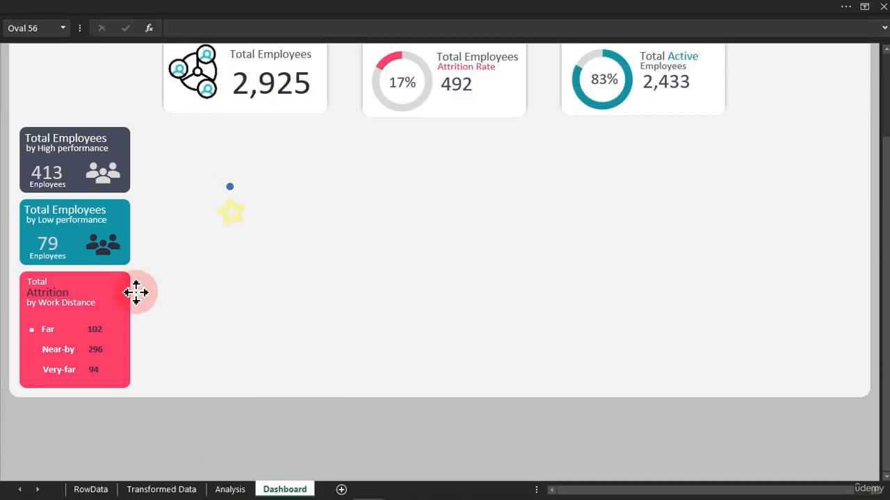
drag(136, 293, 32, 358)
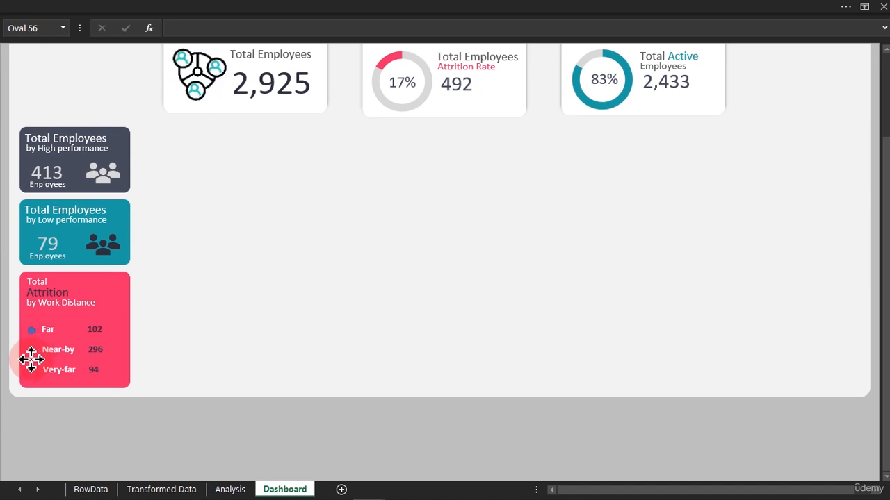
drag(31, 359, 194, 329)
key(Delete)
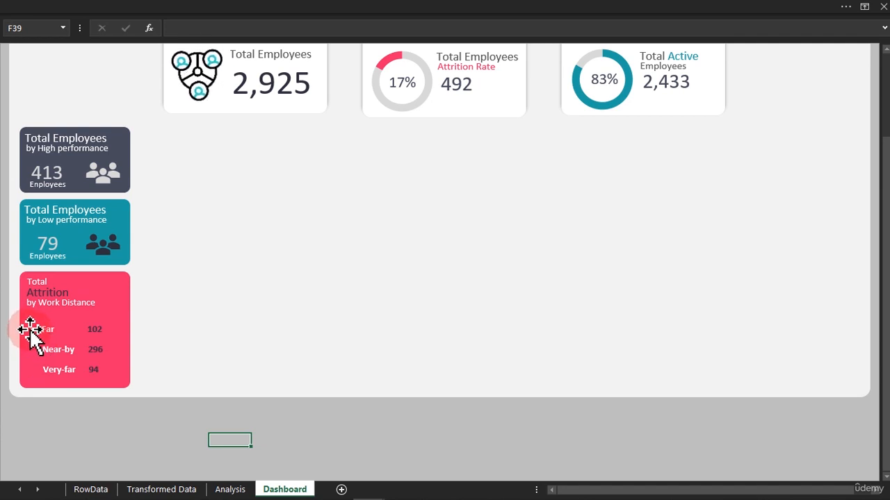
Duplicate the Far bullet text box, move the copy beside the Near-by label, and link it to Analysis cell N10.
click(31, 333)
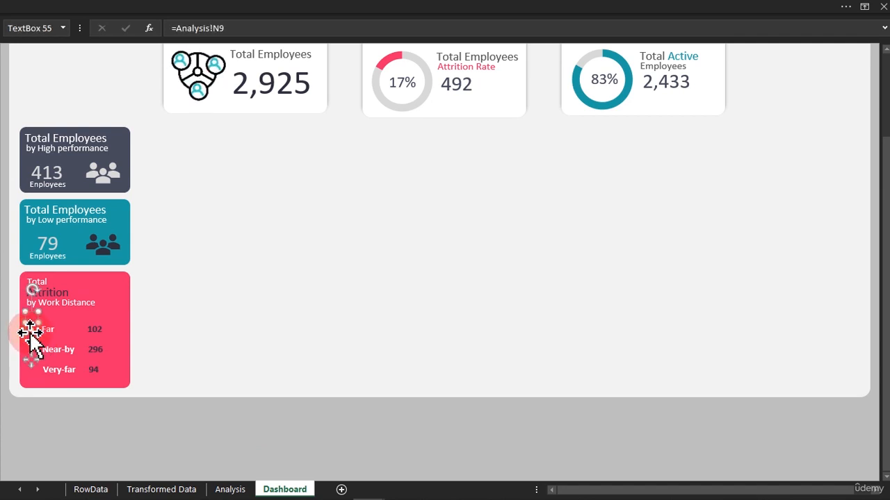
key(ctrl+d)
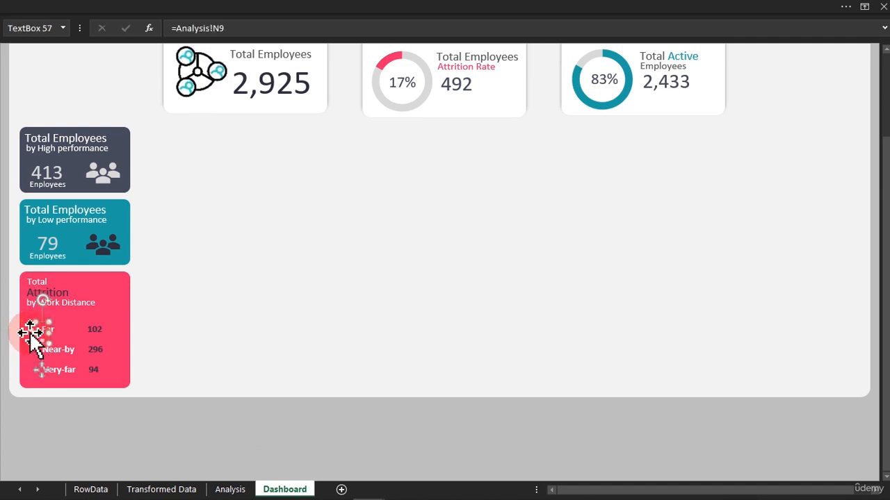
drag(40, 369, 29, 376)
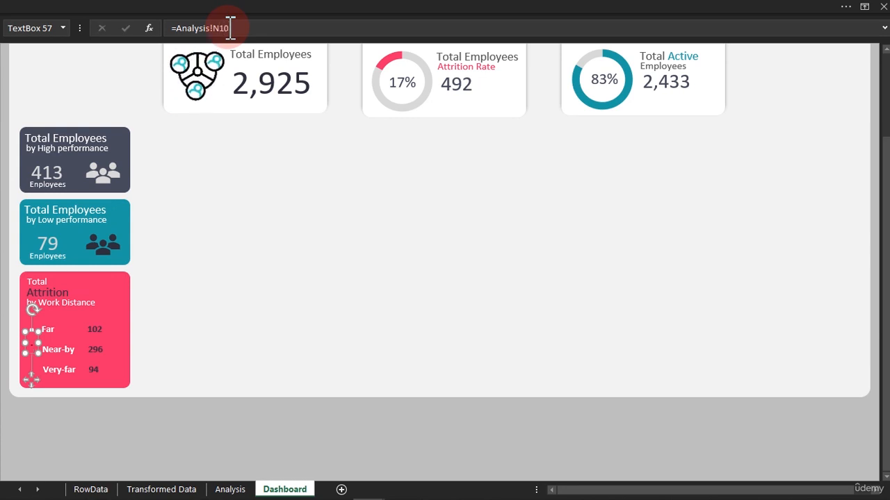
Set the Near-by bullet text box's font size to 32.
click(195, 10)
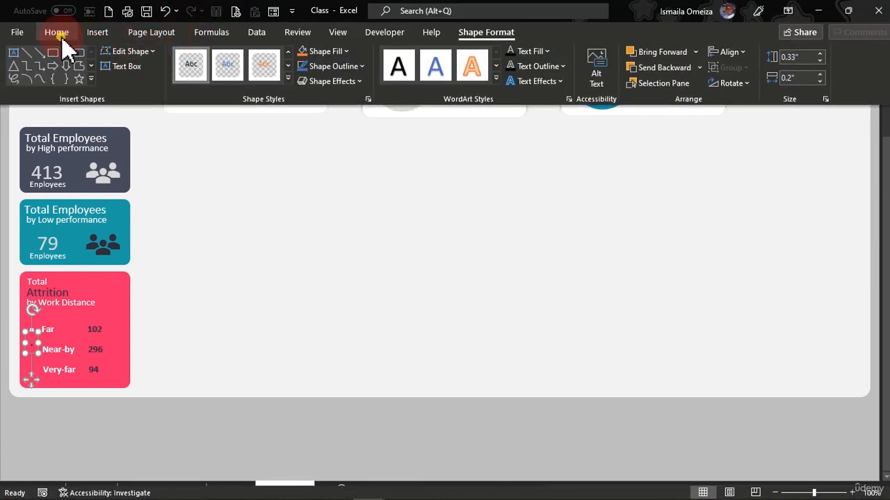
click(58, 34)
click(164, 56)
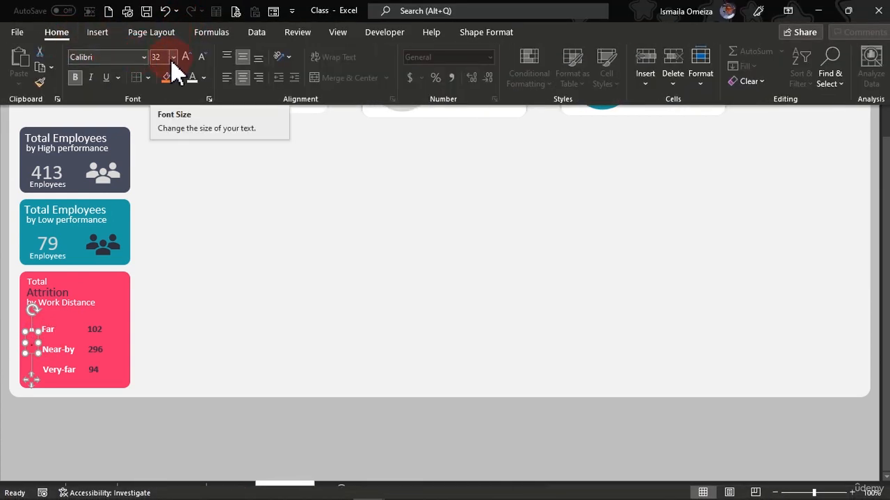
click(173, 58)
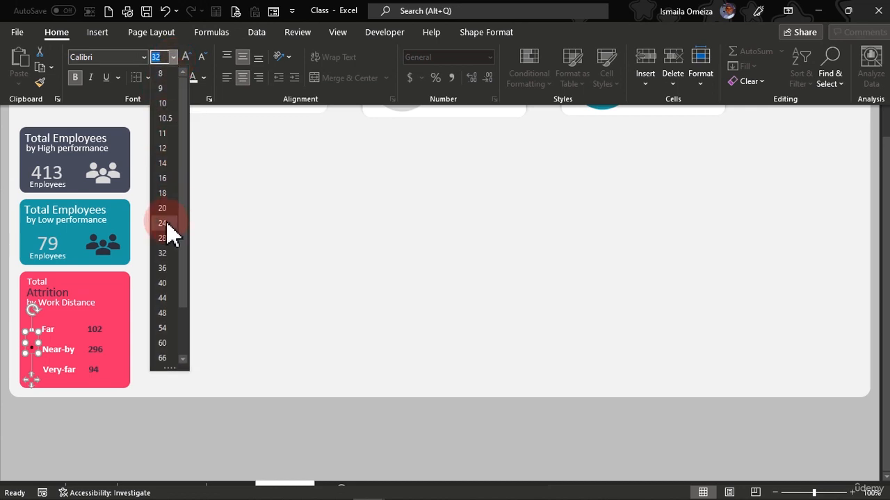
click(162, 254)
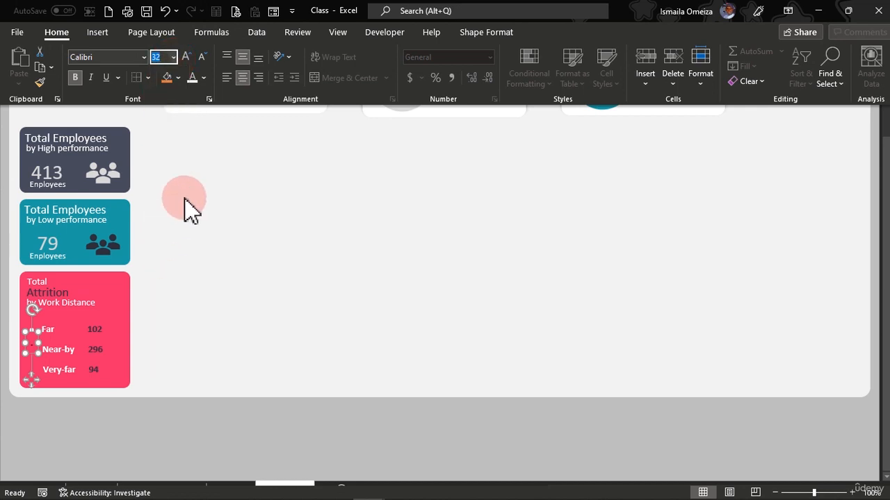
click(173, 57)
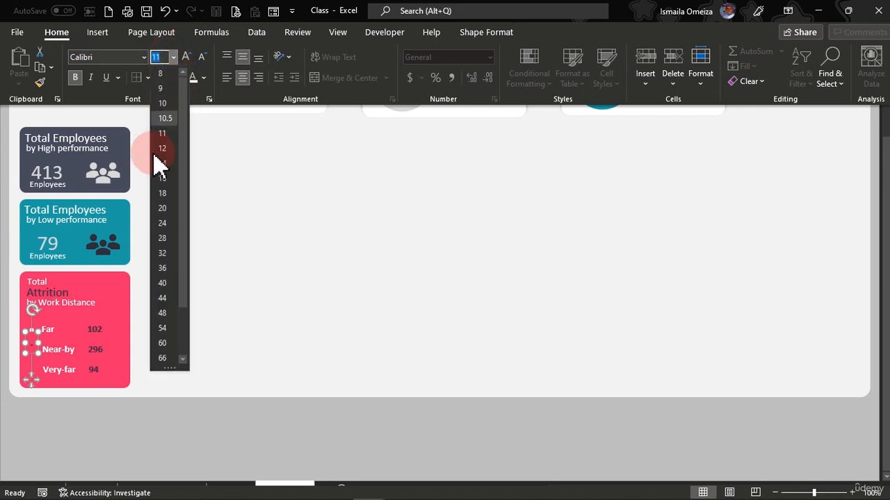
click(162, 254)
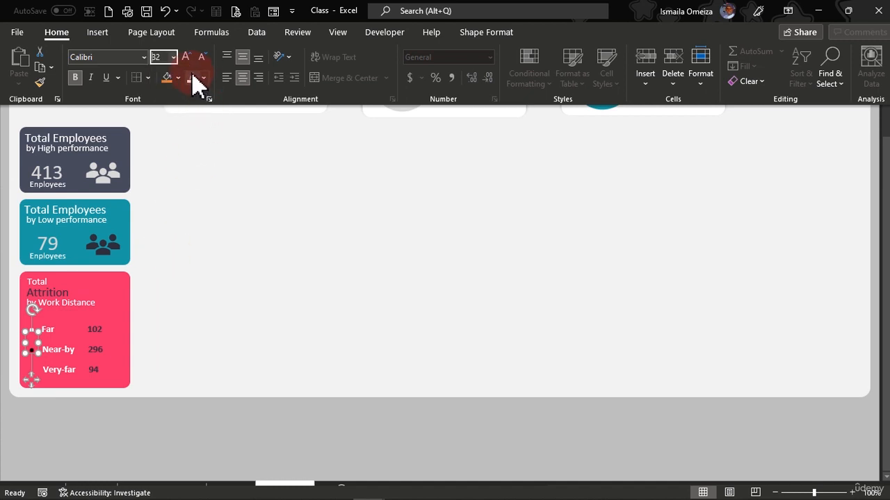
key(ctrl+shift+F1)
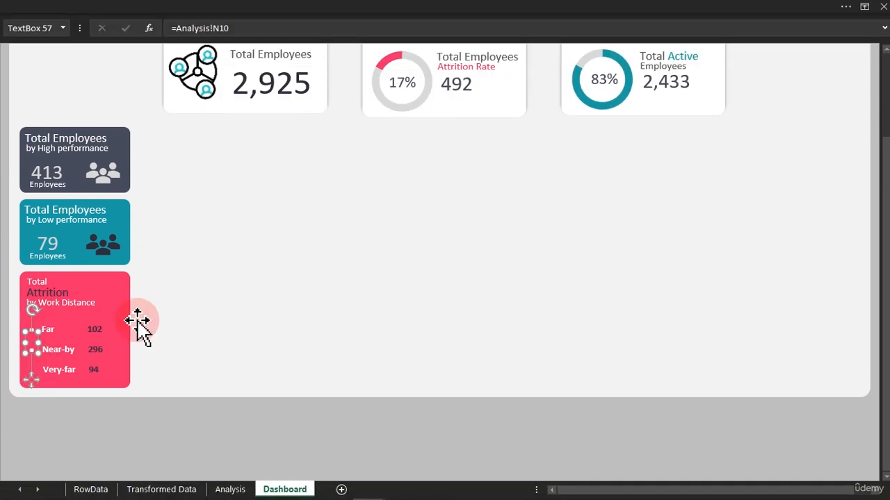
Duplicate the Near-by bullet, place the copy beside the Very-far label, and link it to Analysis cell N11.
key(ctrl+d)
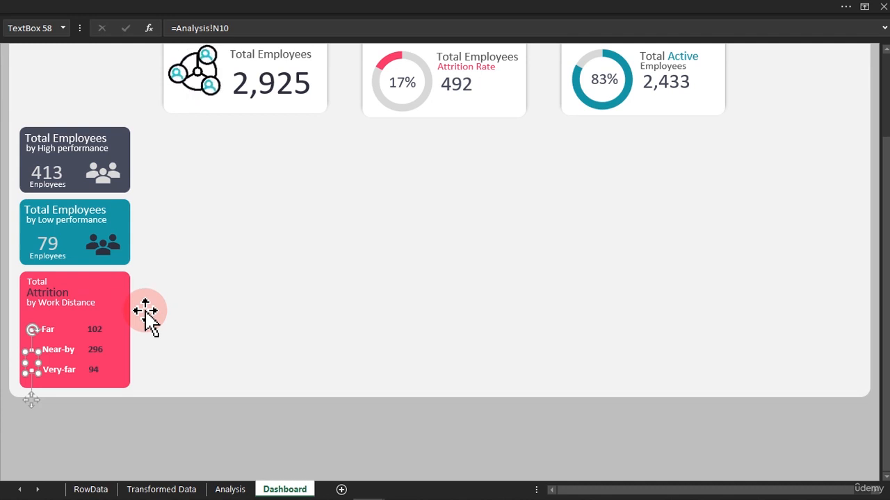
click(218, 4)
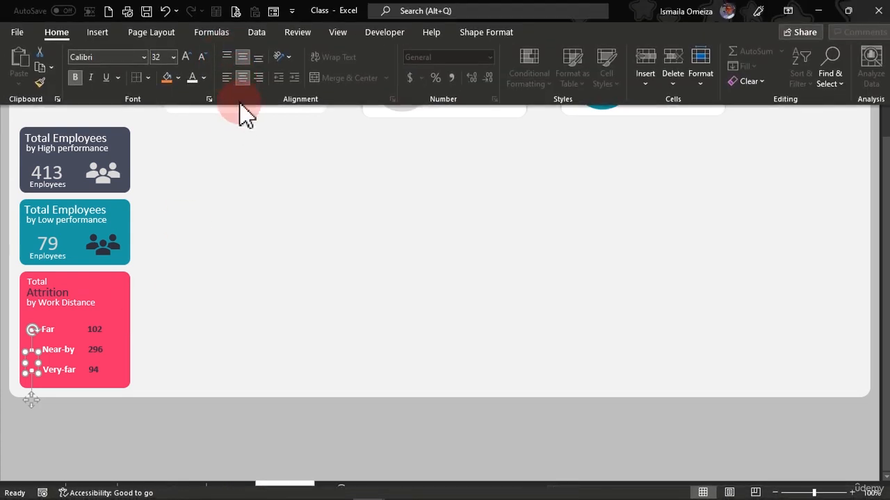
click(249, 140)
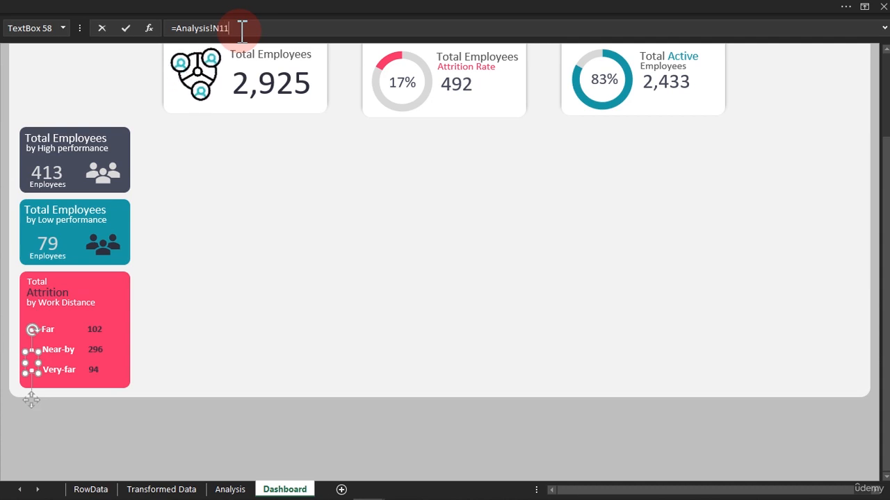
Give the Very-far bullet text box a white font colour and a font size of 32.
click(157, 10)
click(193, 77)
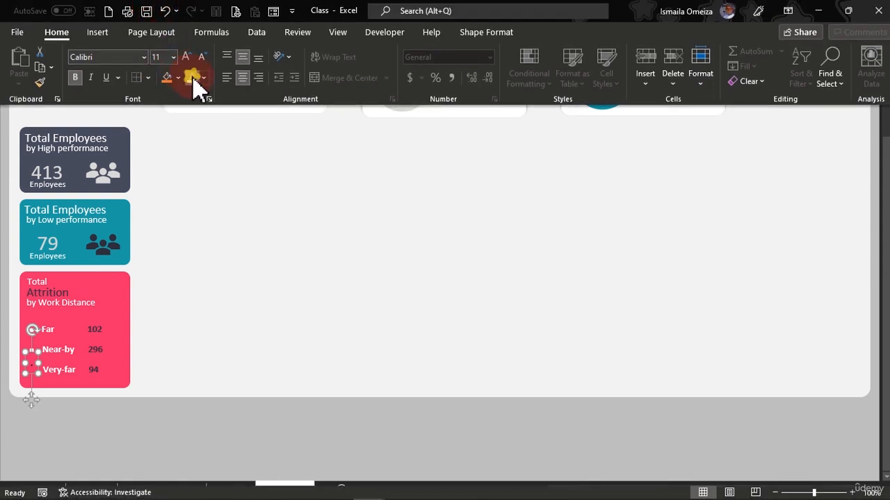
click(173, 58)
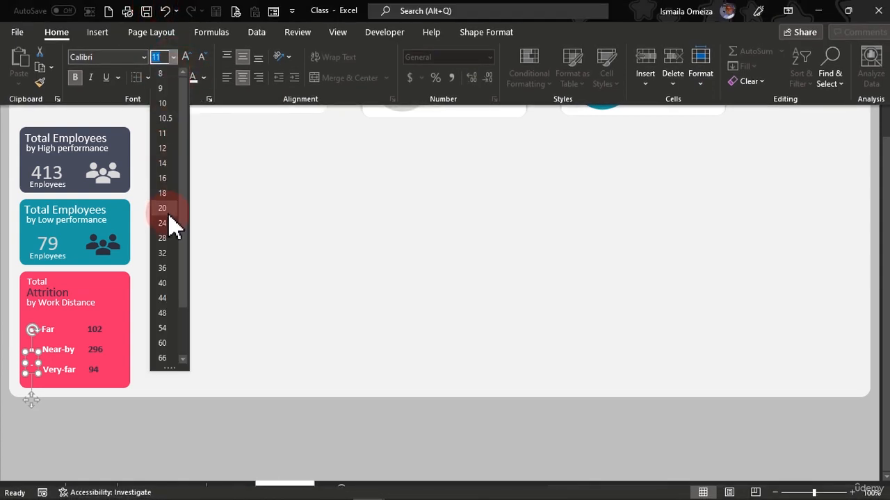
click(164, 255)
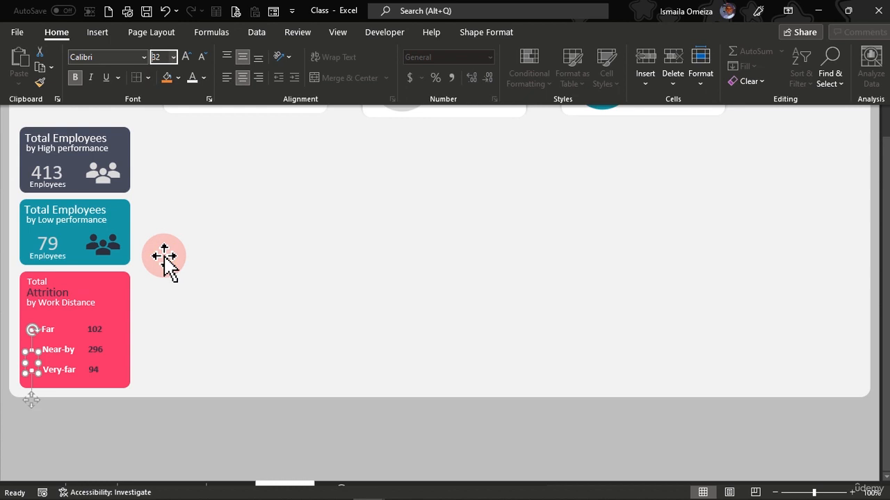
click(4, 285)
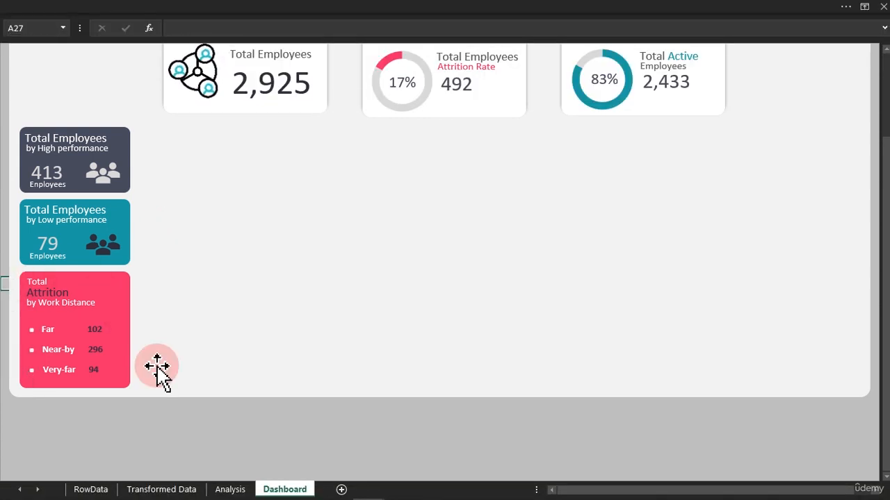